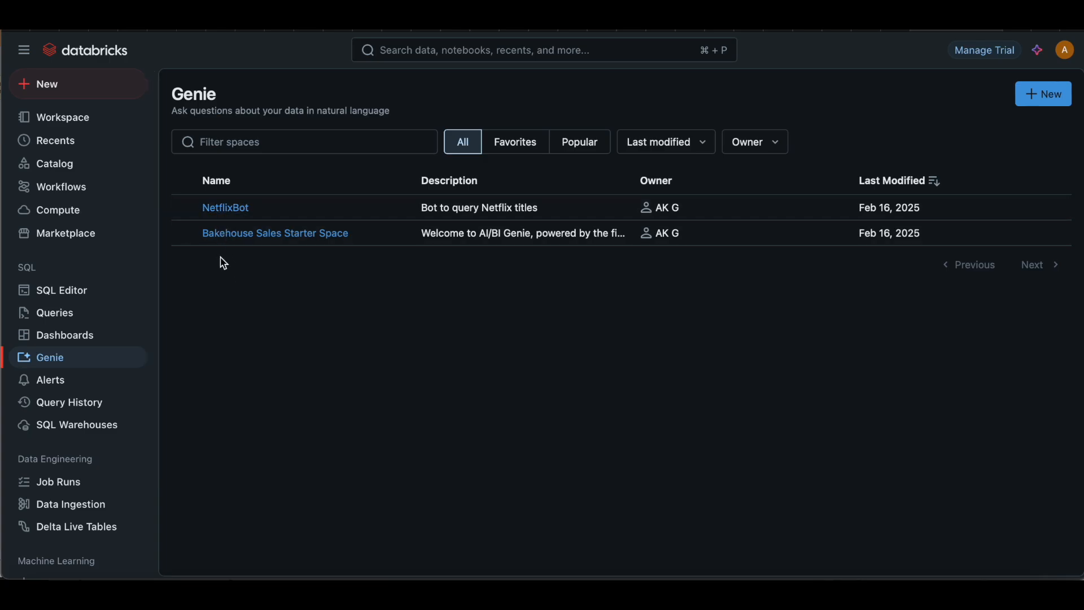
Step: Open the Bakehouse Sales Starter Space and review its settings, including the description text
left_click(244, 240)
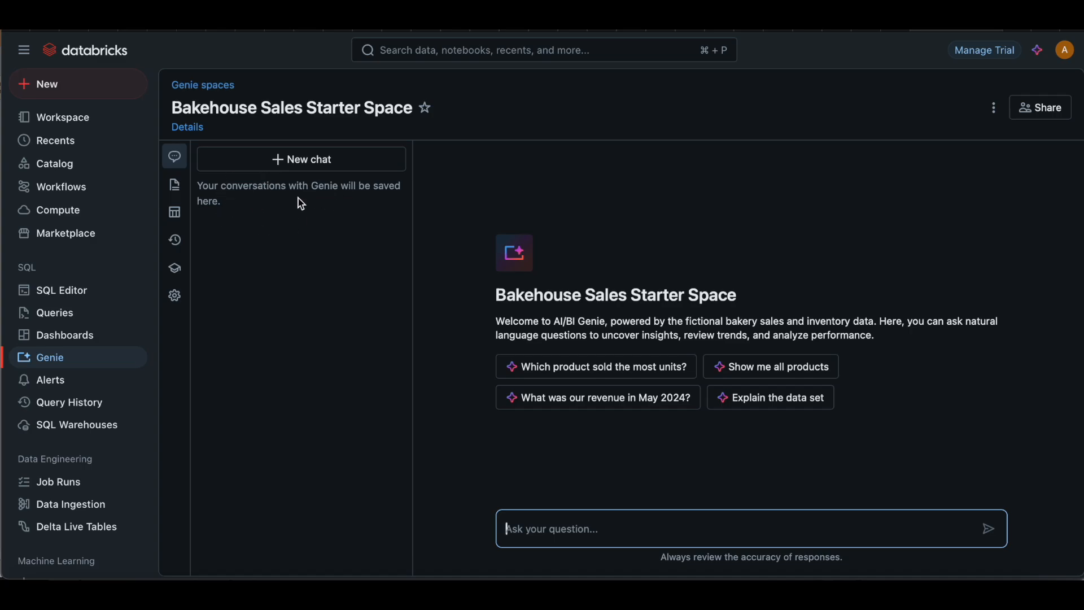
left_click(176, 300)
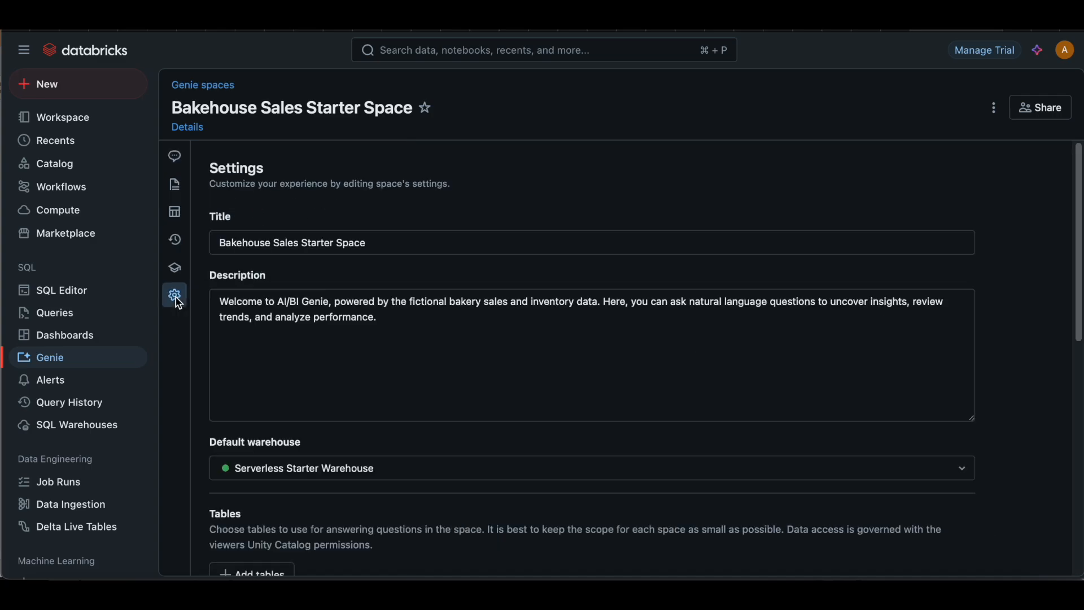
scroll(325, 325, "down", 5)
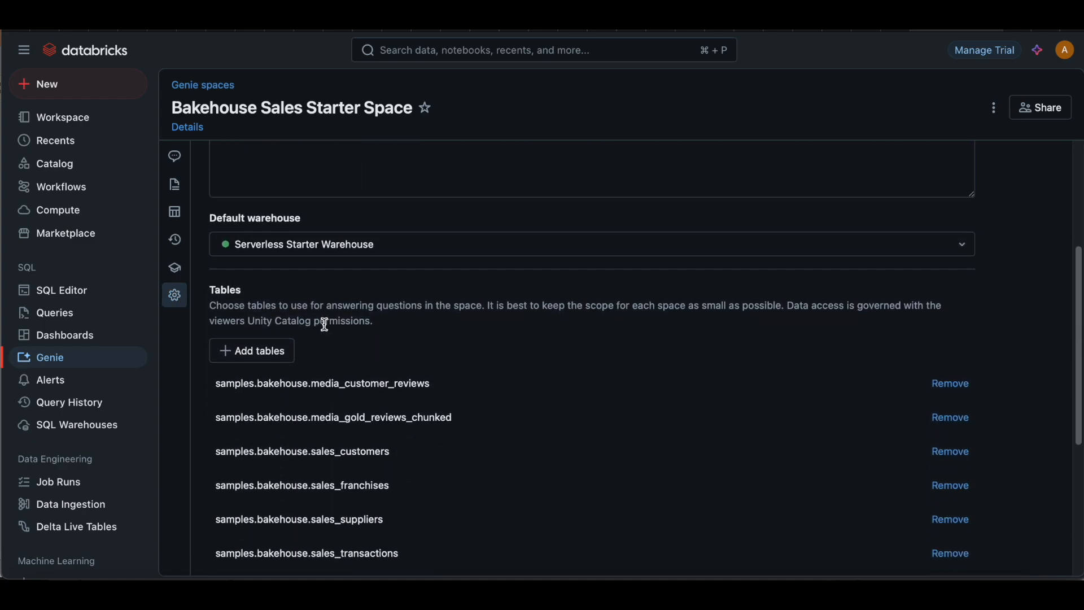
scroll(325, 326, "down", 1)
scroll(327, 329, "down", 4)
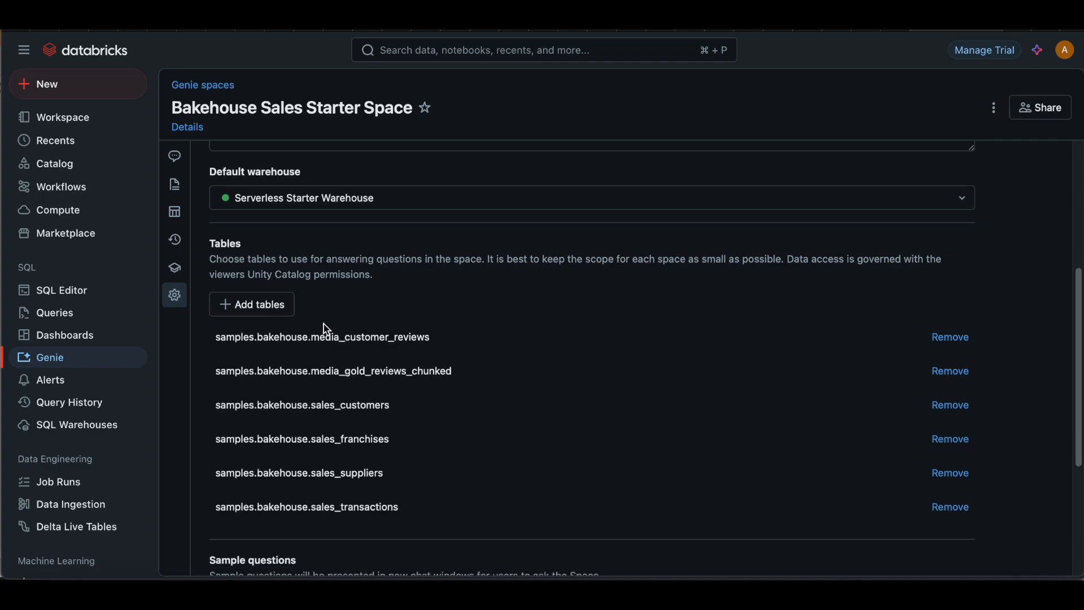
scroll(324, 323, "down", 3)
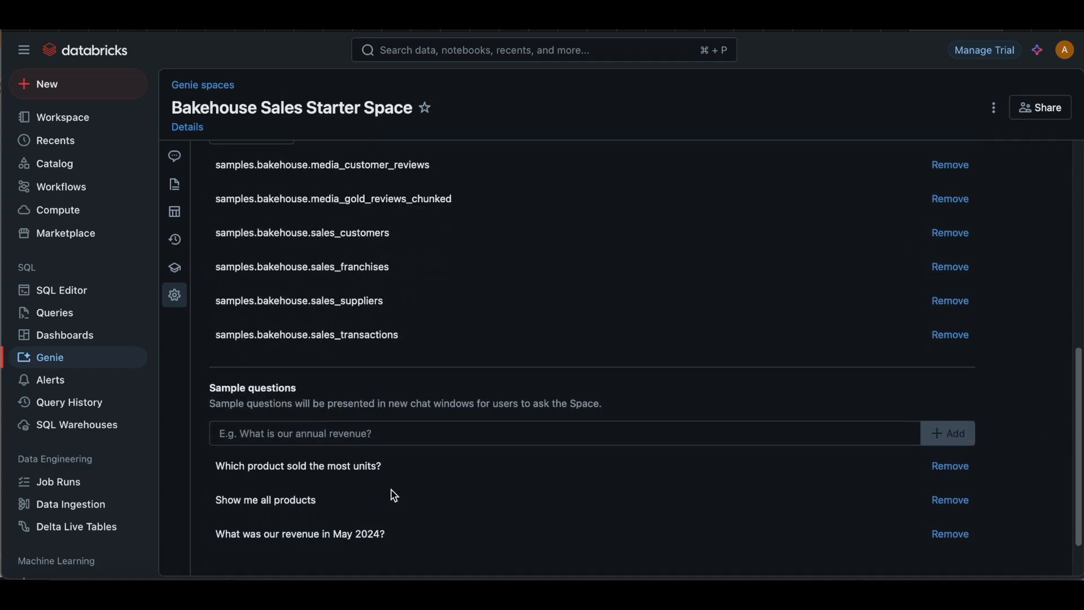
scroll(389, 415, "up", 10)
left_click(333, 336)
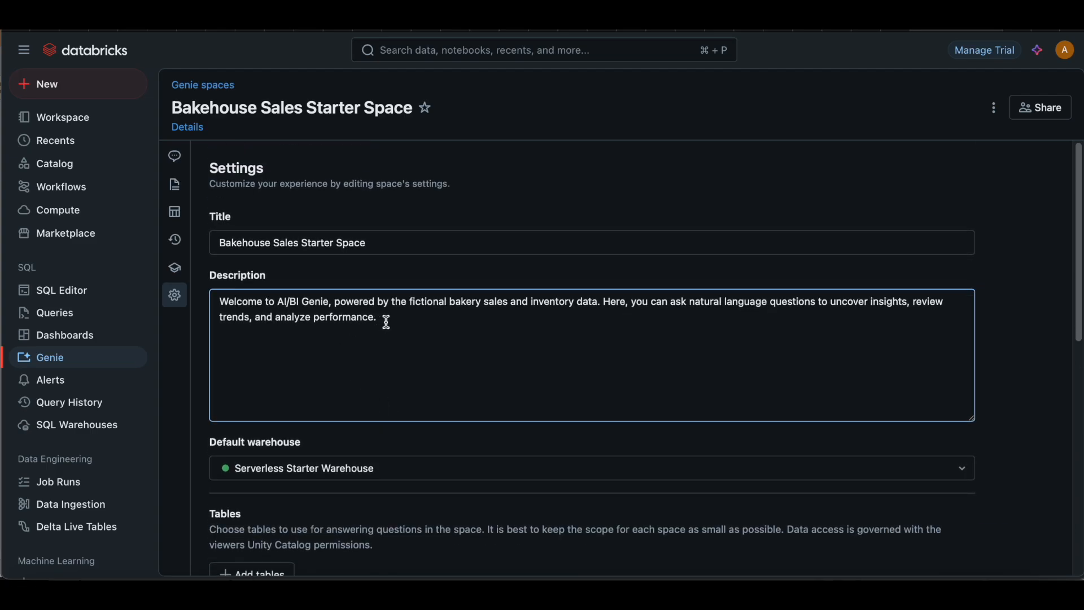
left_click_drag(387, 322, 221, 308)
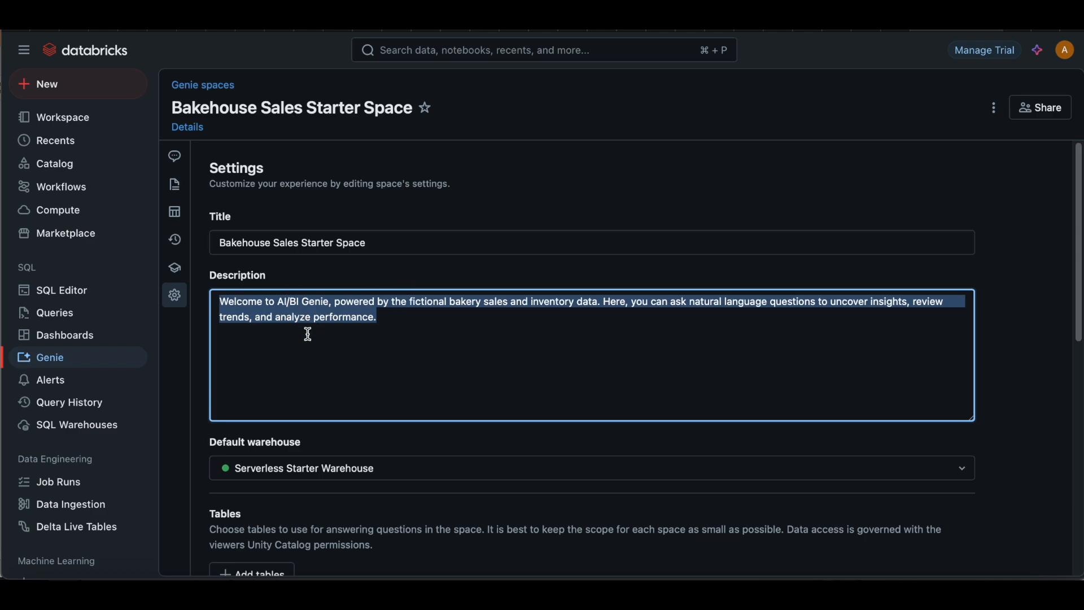
Step: Examine the default warehouse, the attached bakehouse tables and the sample questions in the space's settings
scroll(308, 333, "down", 1)
scroll(308, 333, "down", 2)
scroll(308, 335, "up", 3)
scroll(316, 392, "down", 5)
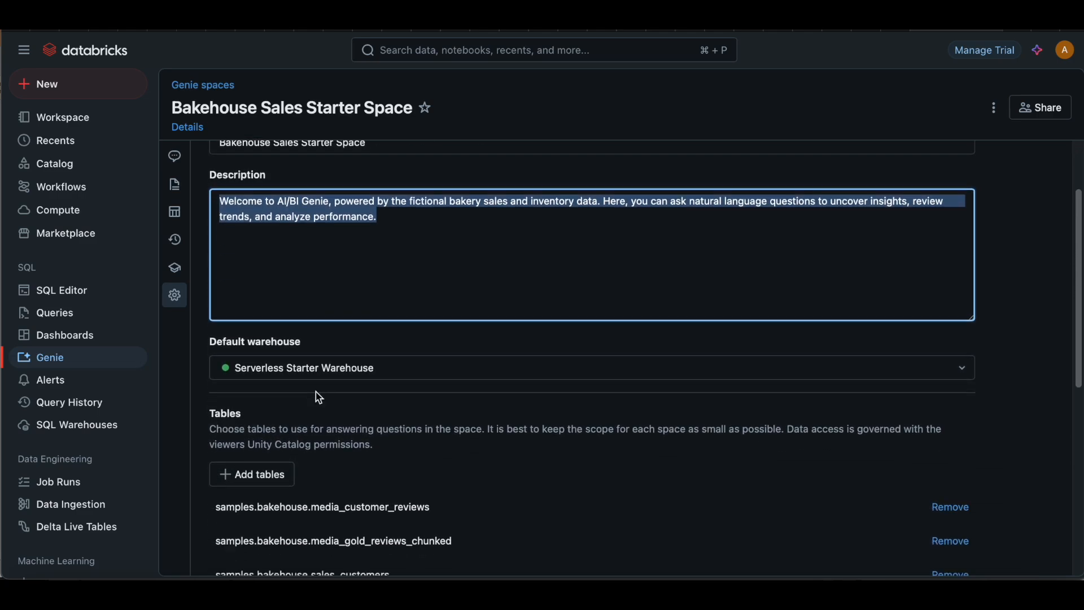
scroll(384, 480, "down", 2)
scroll(387, 484, "down", 4)
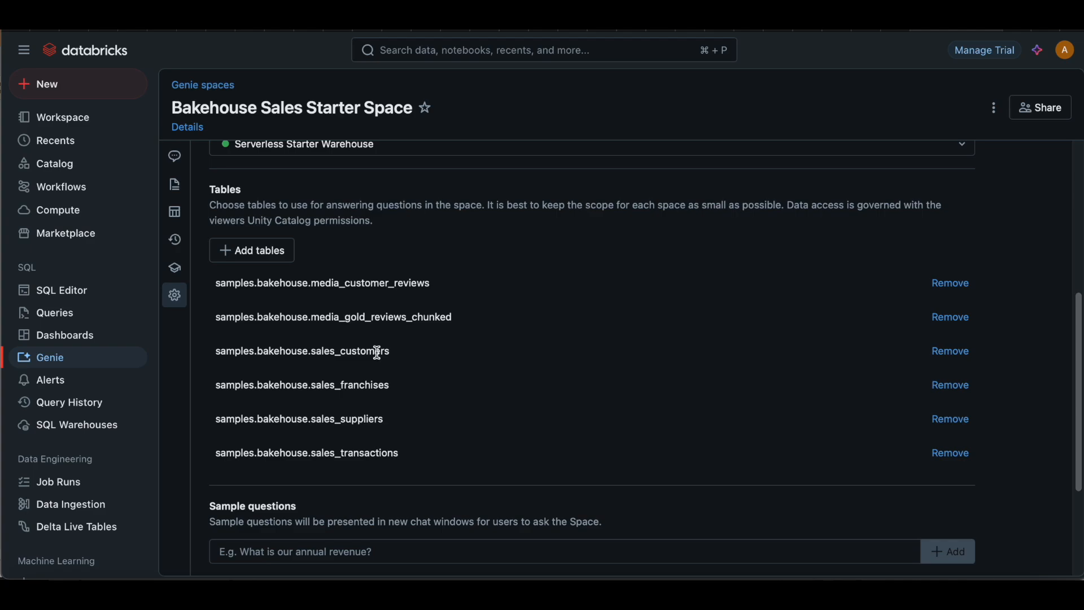
scroll(412, 460, "down", 5)
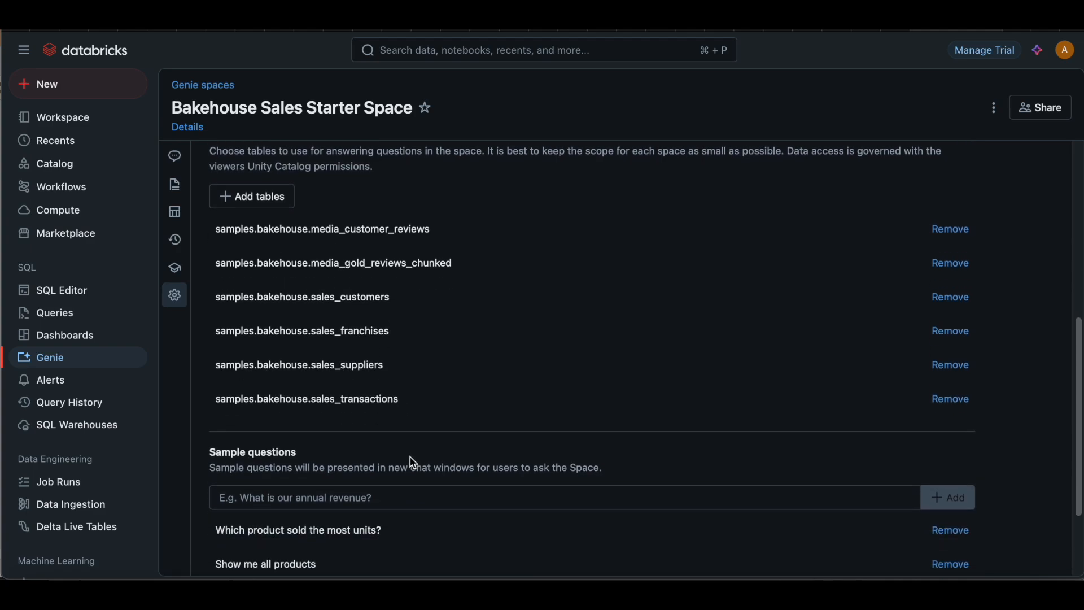
left_click(412, 460)
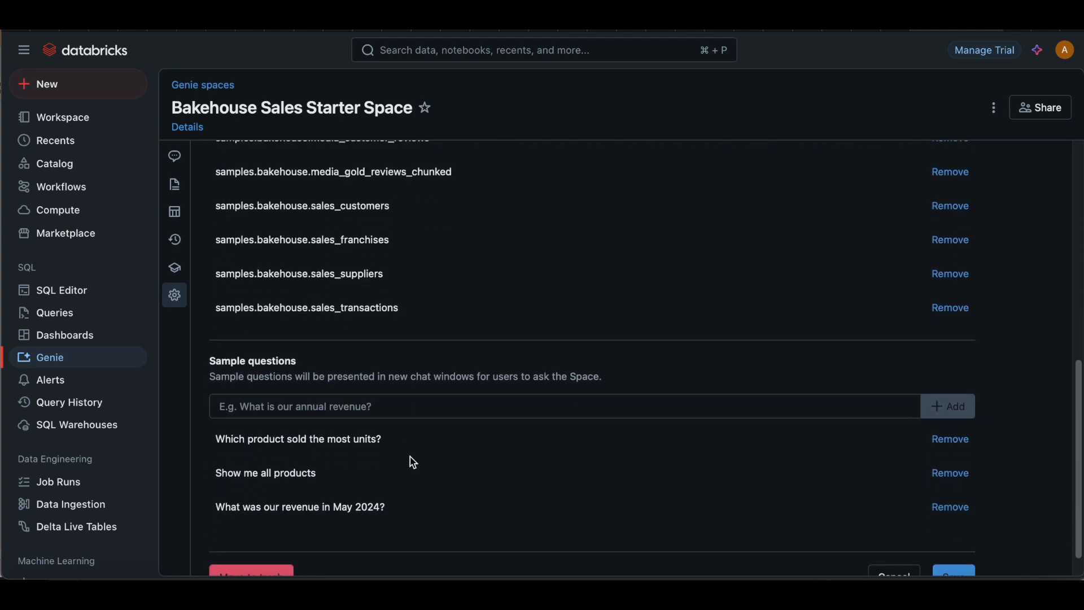
scroll(412, 462, "down", 1)
scroll(411, 458, "up", 10)
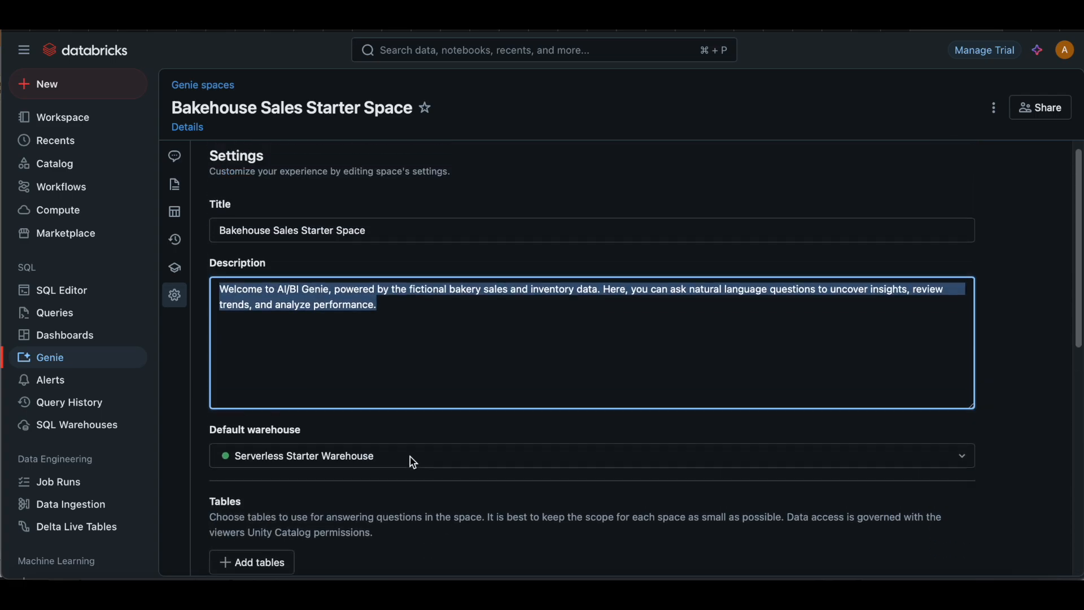
scroll(378, 397, "down", 10)
scroll(379, 398, "up", 5)
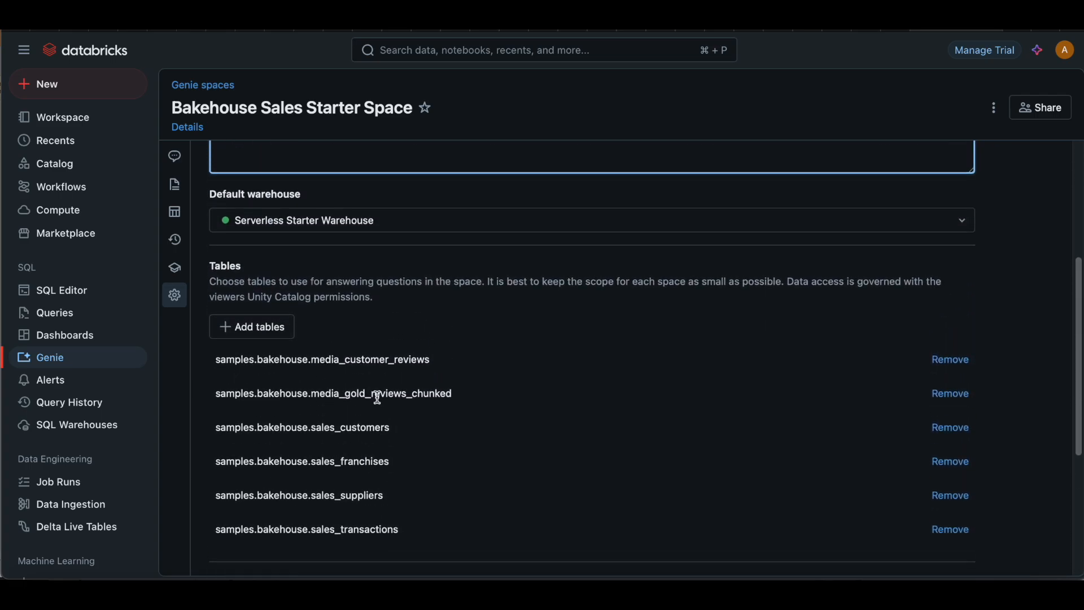
scroll(375, 398, "down", 5)
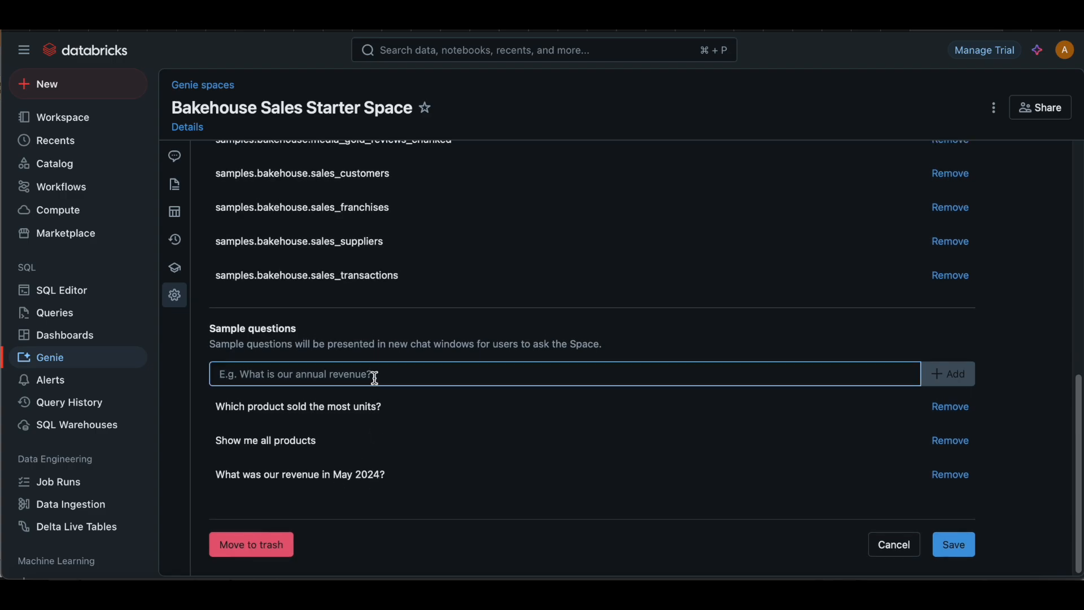
scroll(372, 375, "up", 5)
Step: Review the space's benchmark evaluations and questions, expanding the SQL answers for the highest sales and highest sales volume questions
left_click(176, 268)
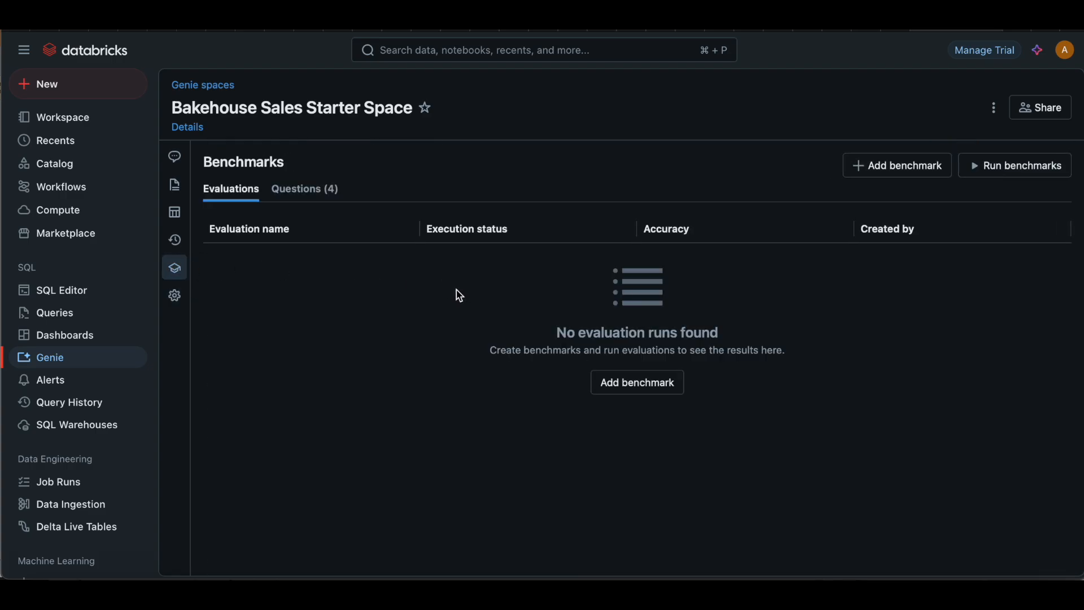
left_click(318, 199)
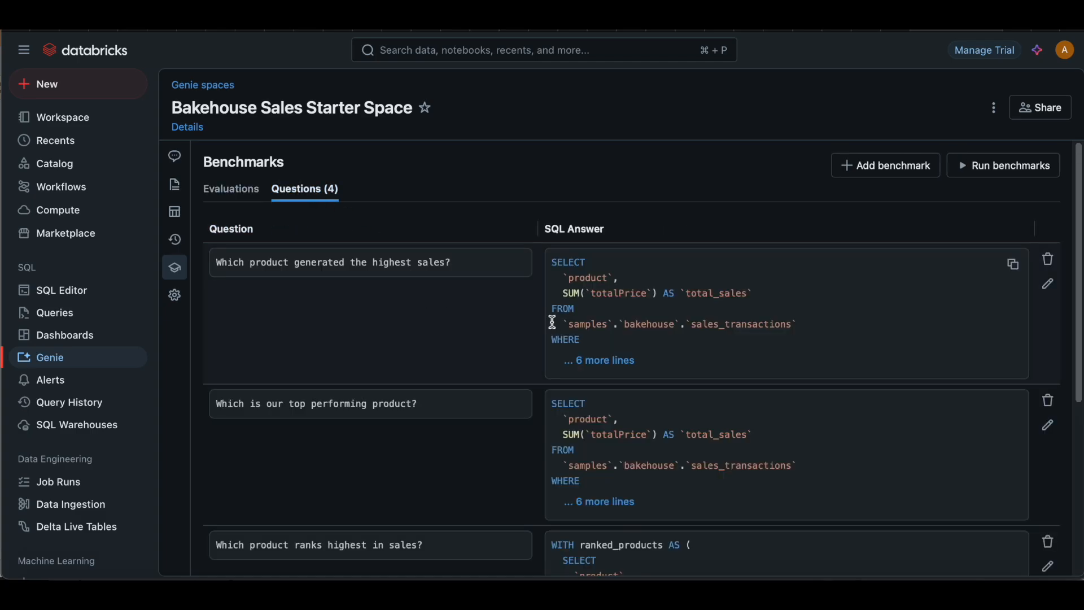
scroll(655, 317, "down", 1)
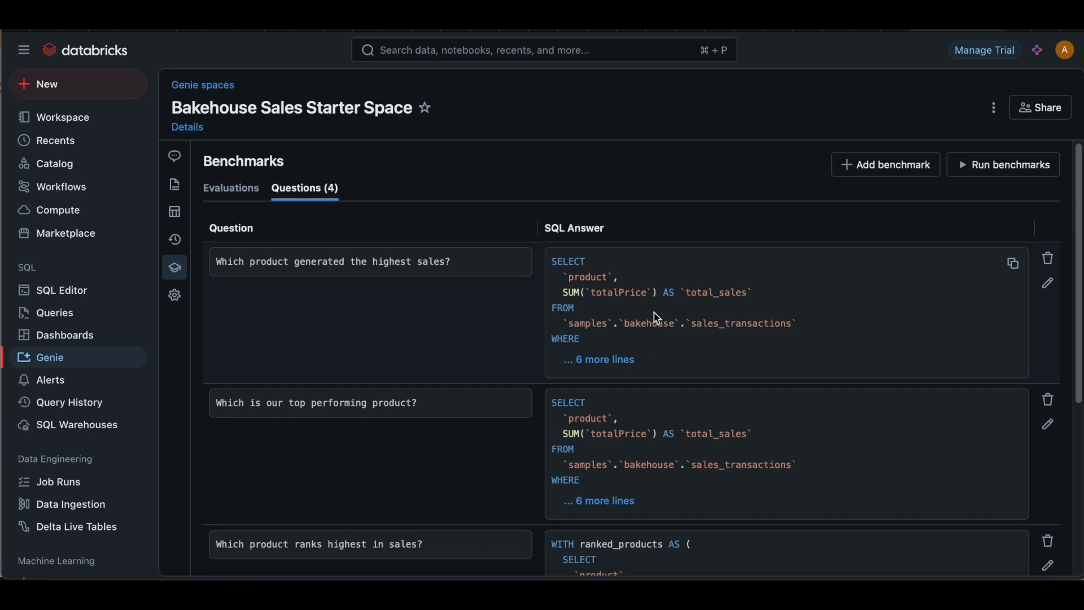
left_click(623, 339)
scroll(659, 374, "down", 5)
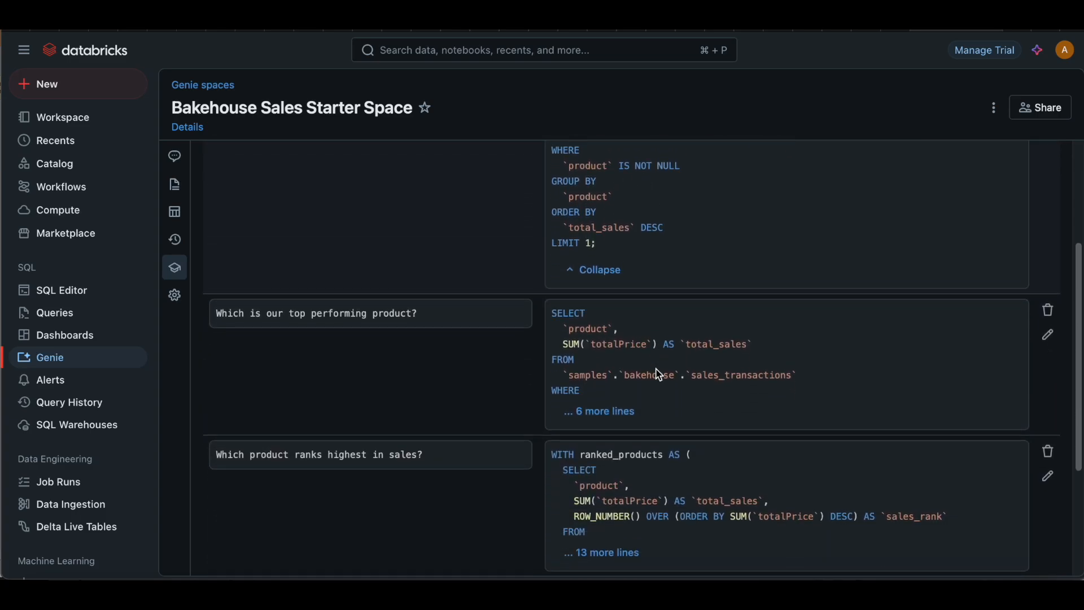
scroll(659, 375, "down", 3)
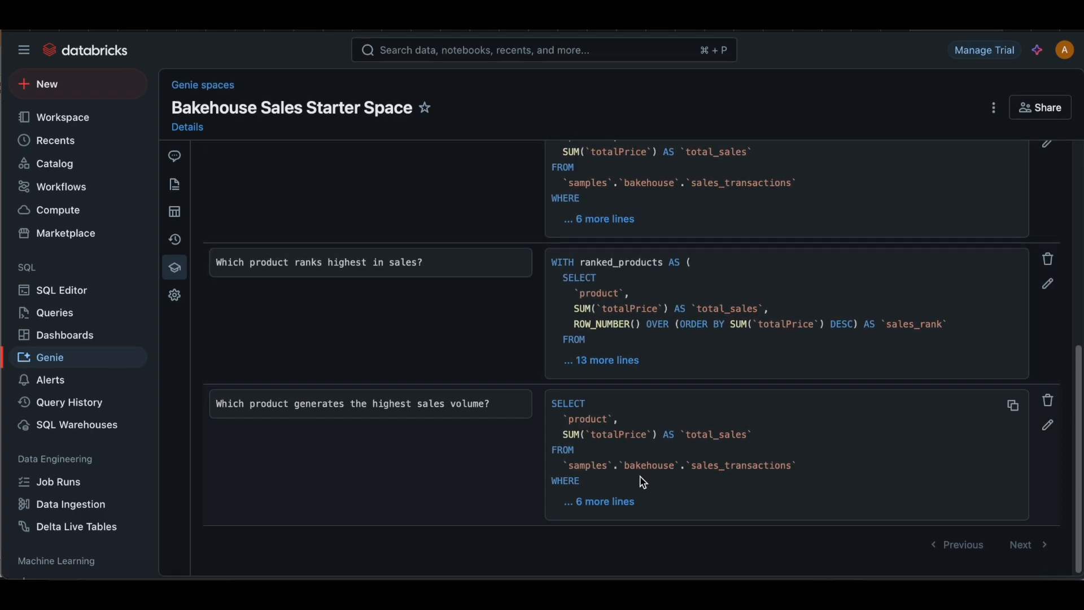
left_click(630, 506)
scroll(643, 406, "down", 2)
scroll(644, 407, "up", 10)
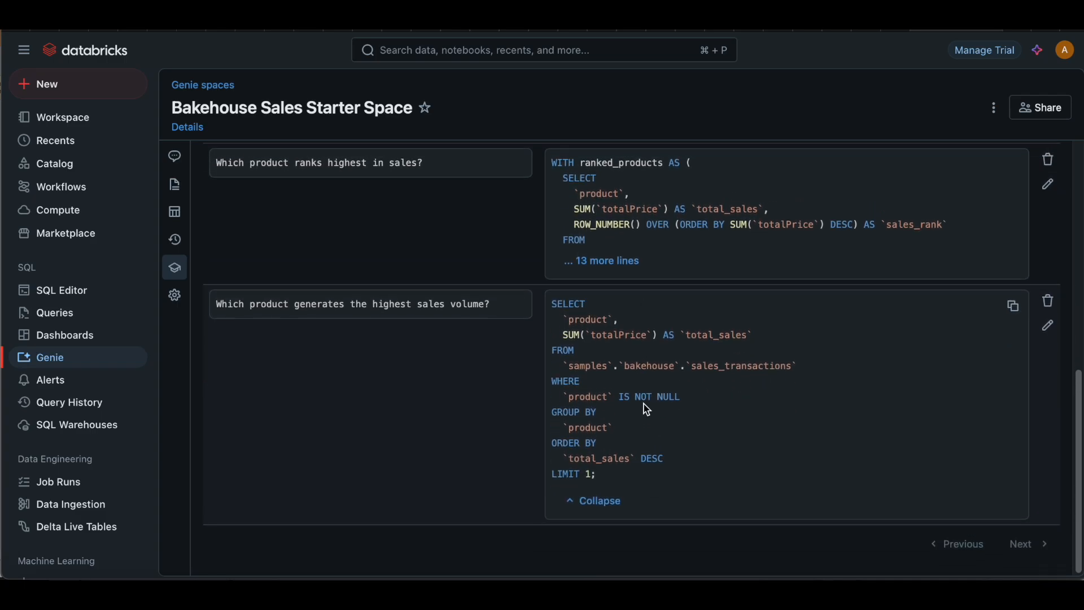
scroll(647, 410, "down", 1)
left_click(246, 194)
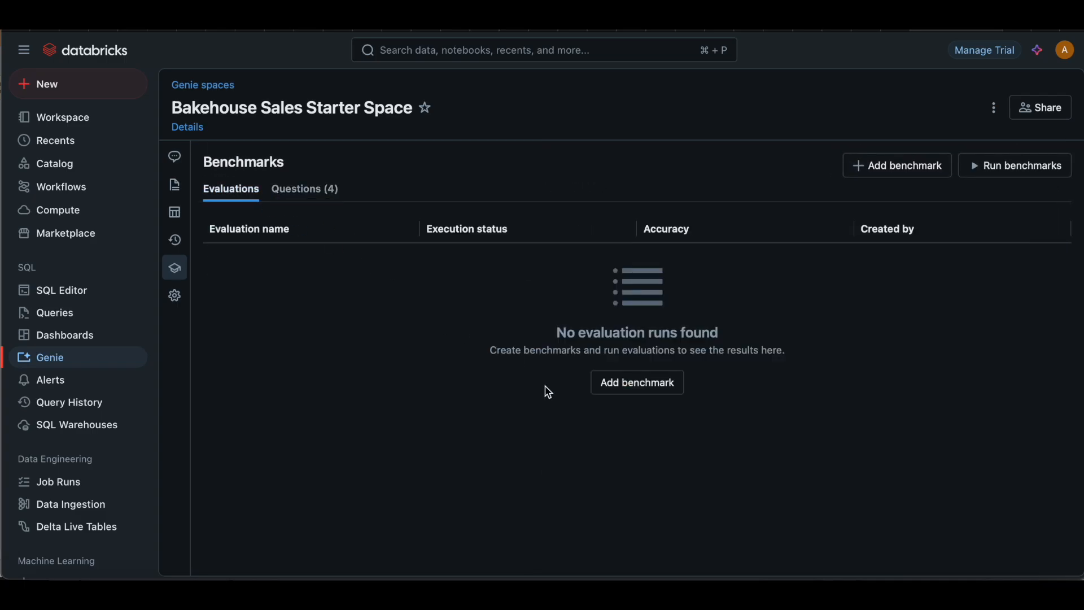
Step: Open the space's data list and inspect the columns of media_customer_reviews and media_gold_reviews_chunked
left_click(177, 217)
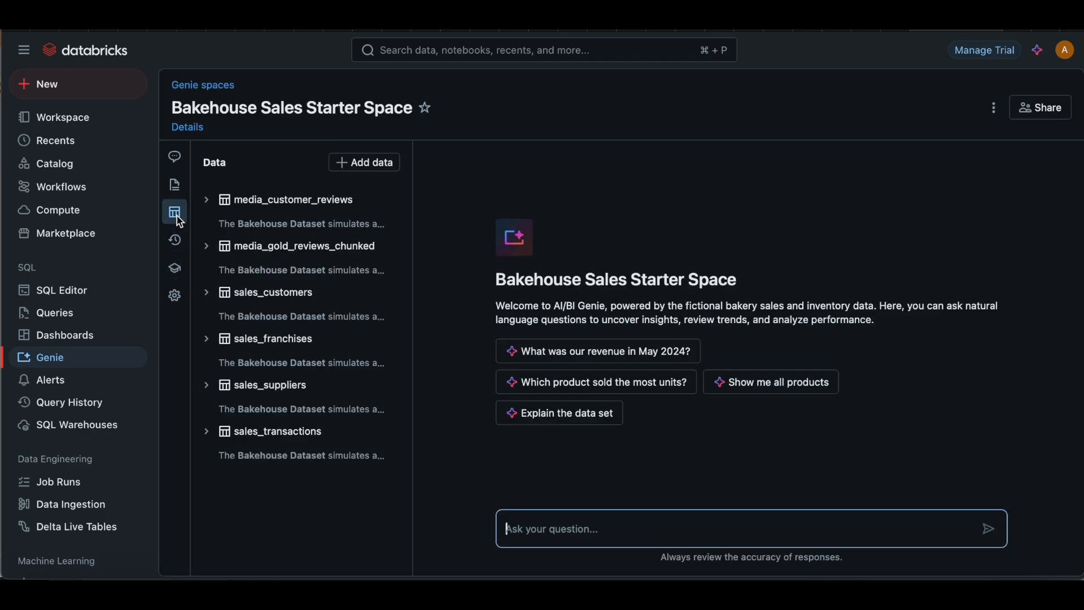
left_click(207, 201)
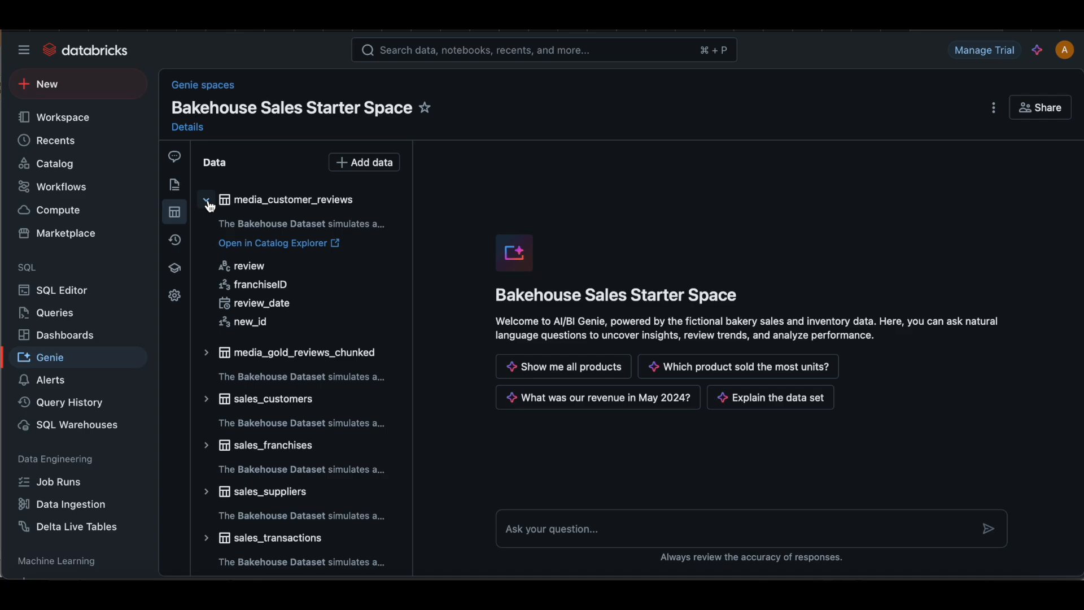
left_click(208, 201)
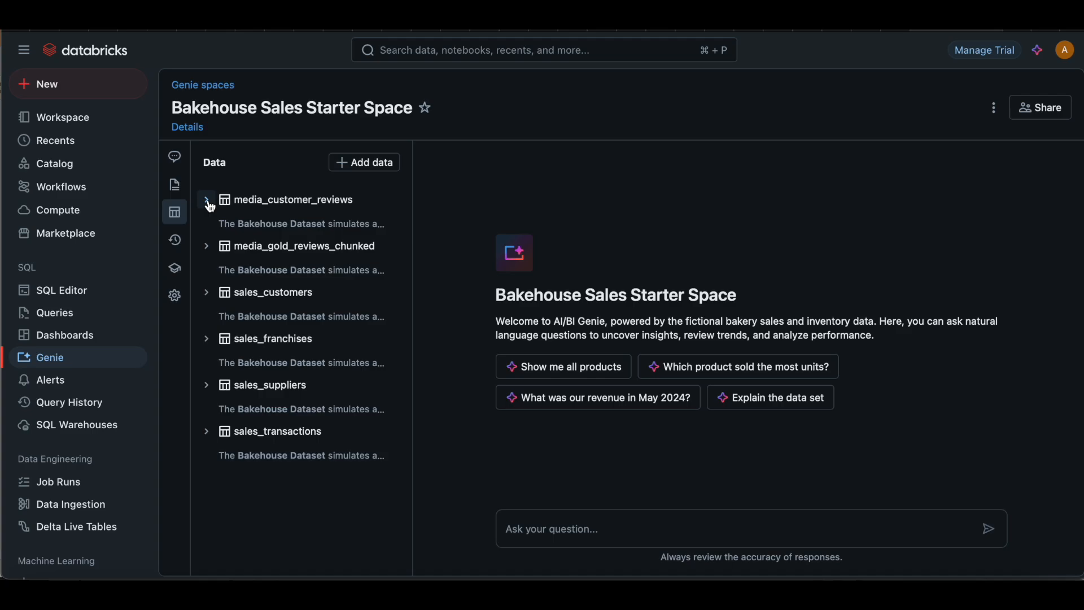
left_click(207, 247)
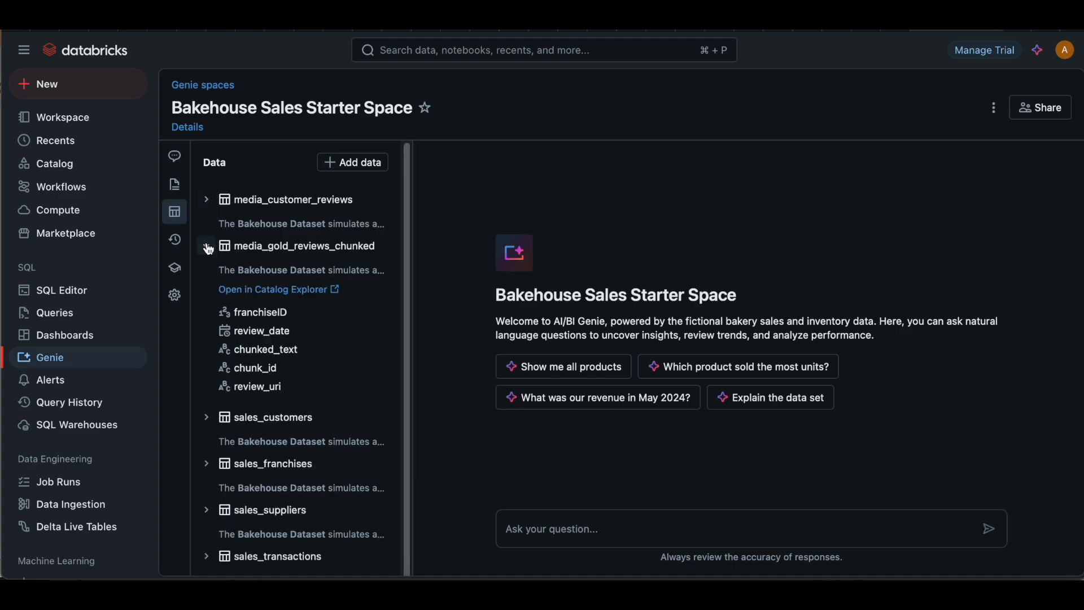
scroll(253, 343, "down", 1)
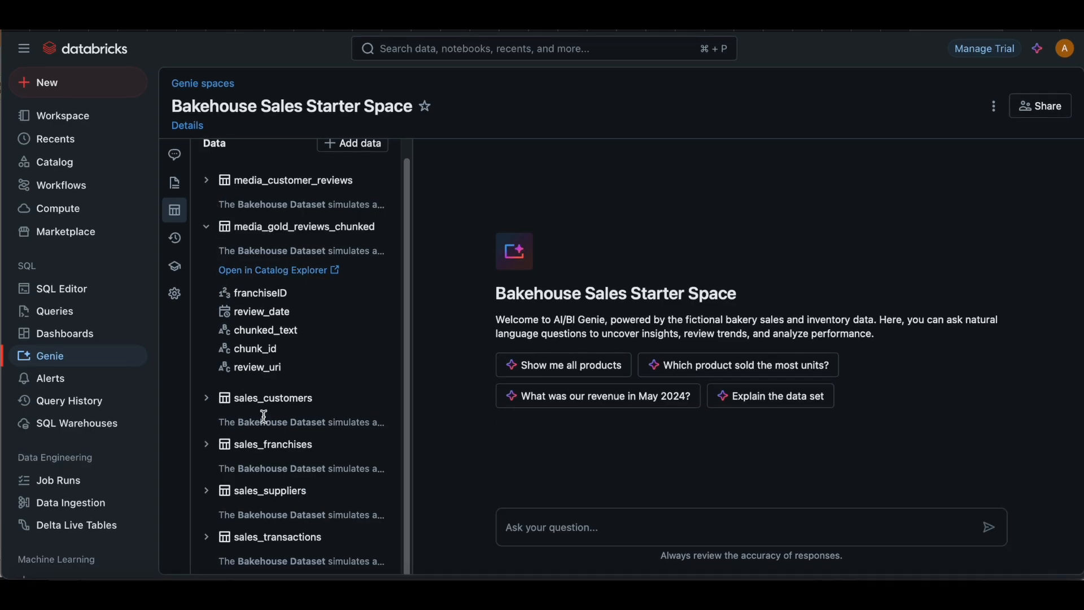
Step: Inspect the columns of the sales_customers and sales_franchises tables in the space's data list
left_click(206, 400)
scroll(241, 442, "down", 3)
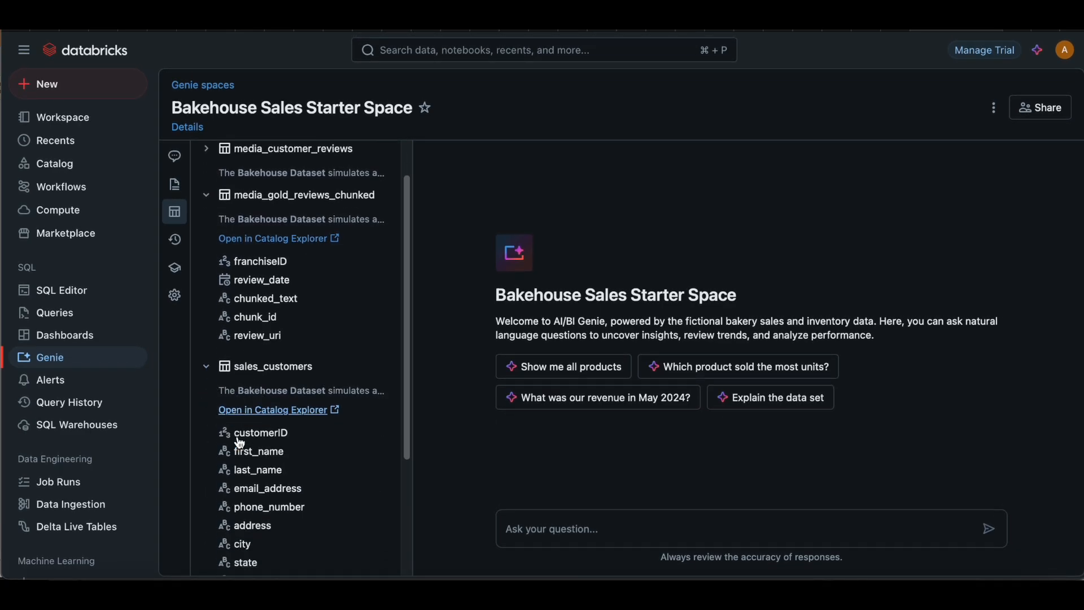
scroll(240, 442, "down", 3)
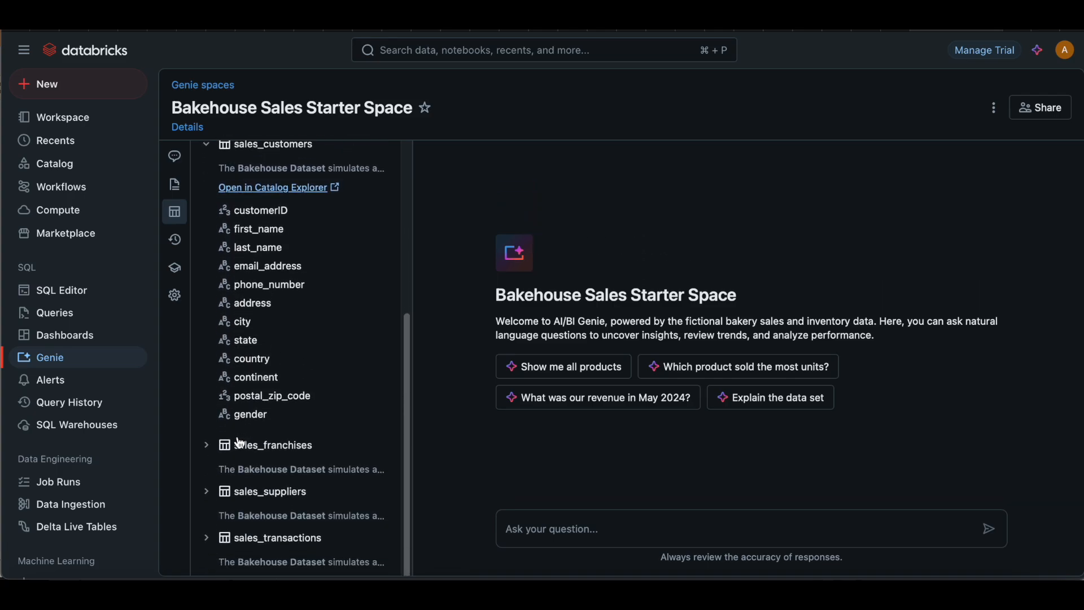
left_click(206, 446)
scroll(269, 468, "down", 5)
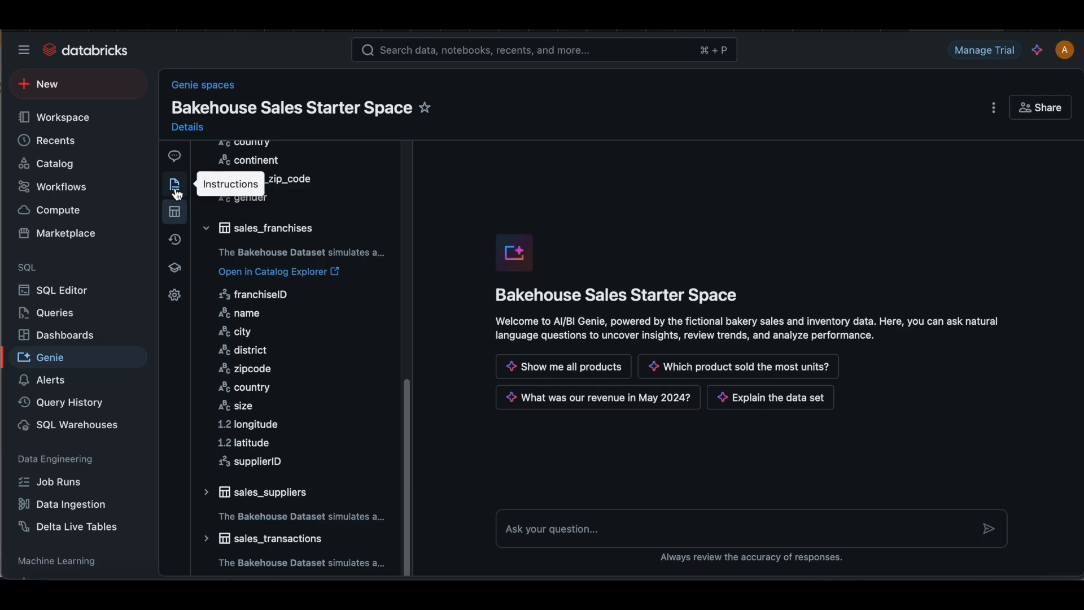
Step: View the space's activity history and examine its general instructions on the totalPrice column and fiscal quarters
left_click(176, 240)
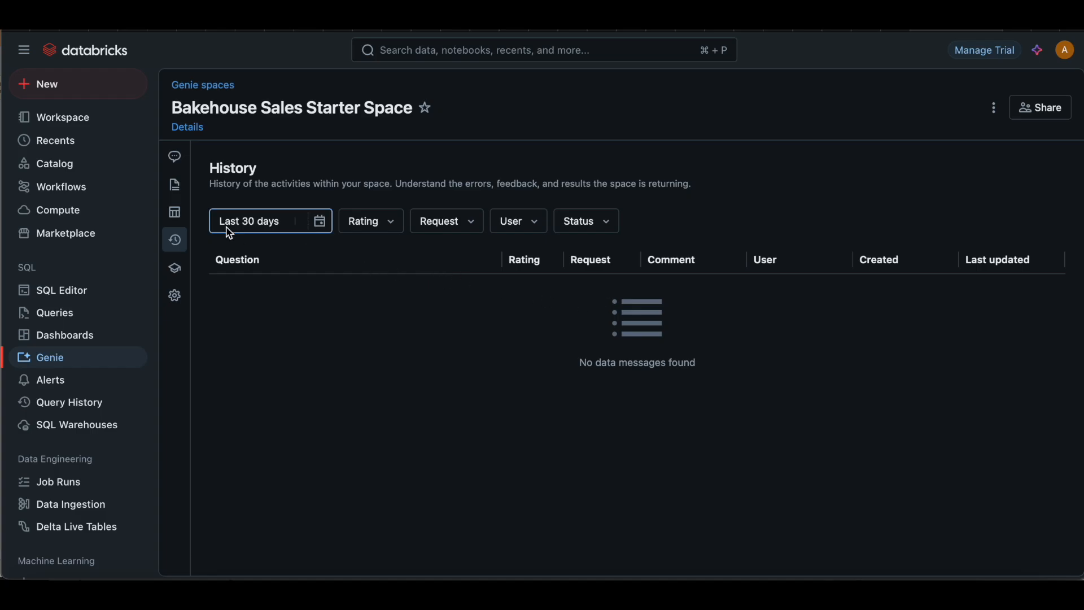
left_click(178, 192)
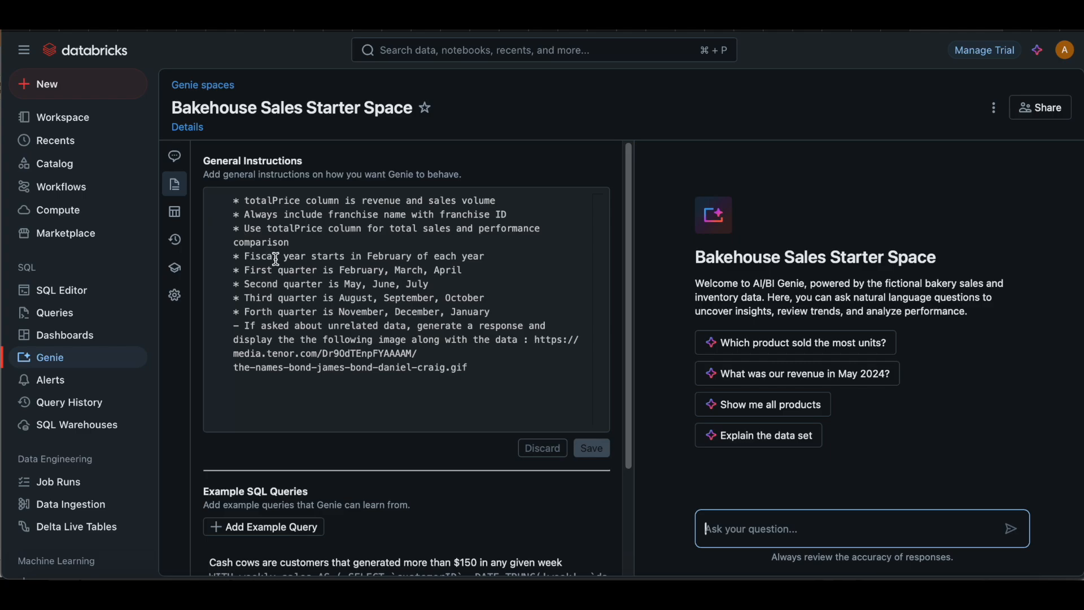
left_click_drag(239, 201, 308, 233)
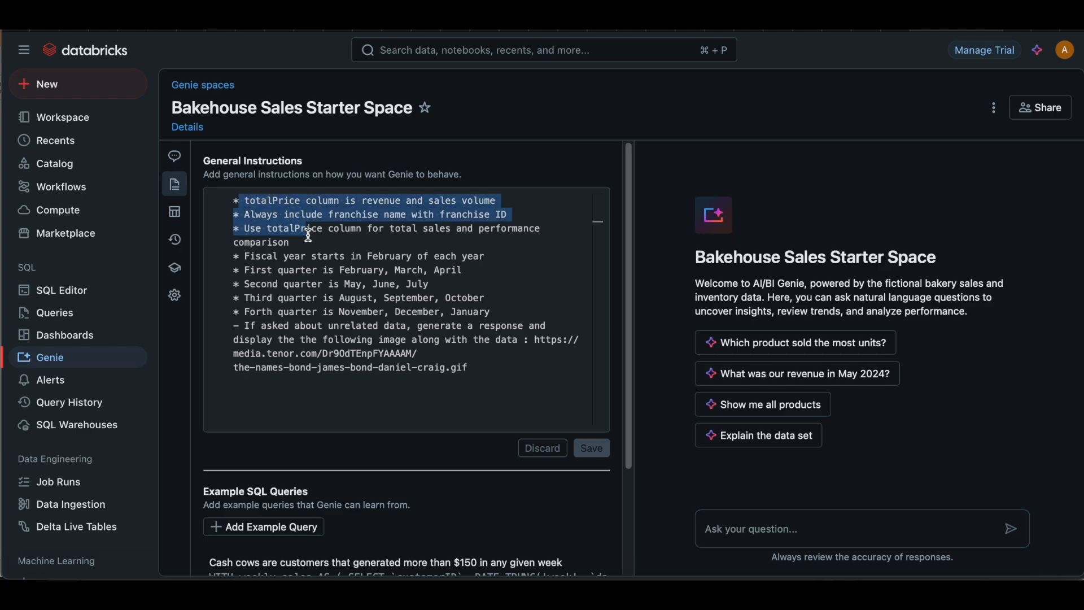
left_click(317, 284)
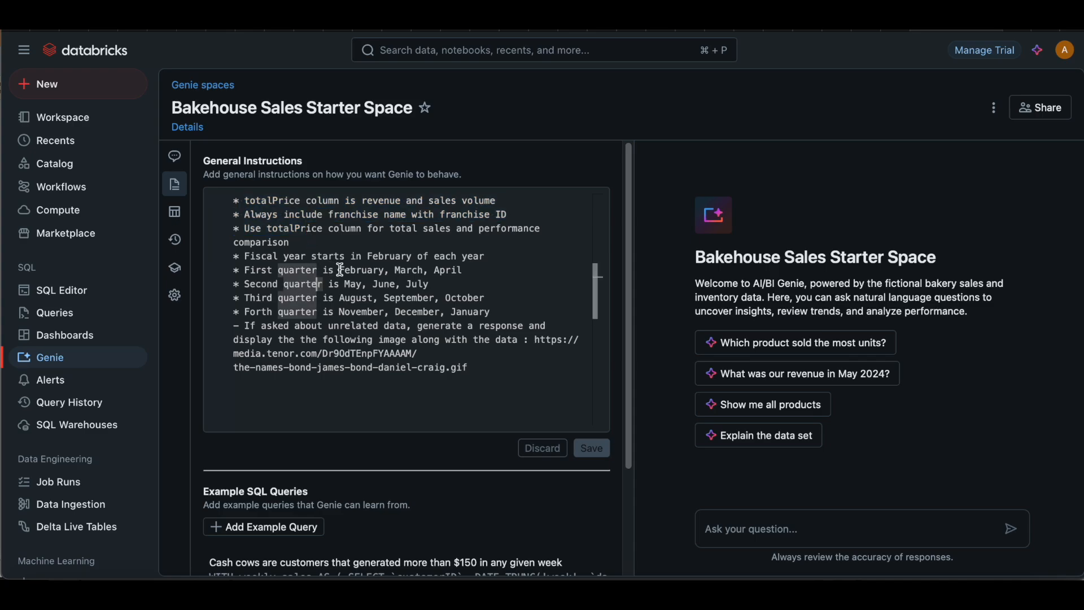
left_click_drag(340, 272, 374, 287)
left_click(348, 310)
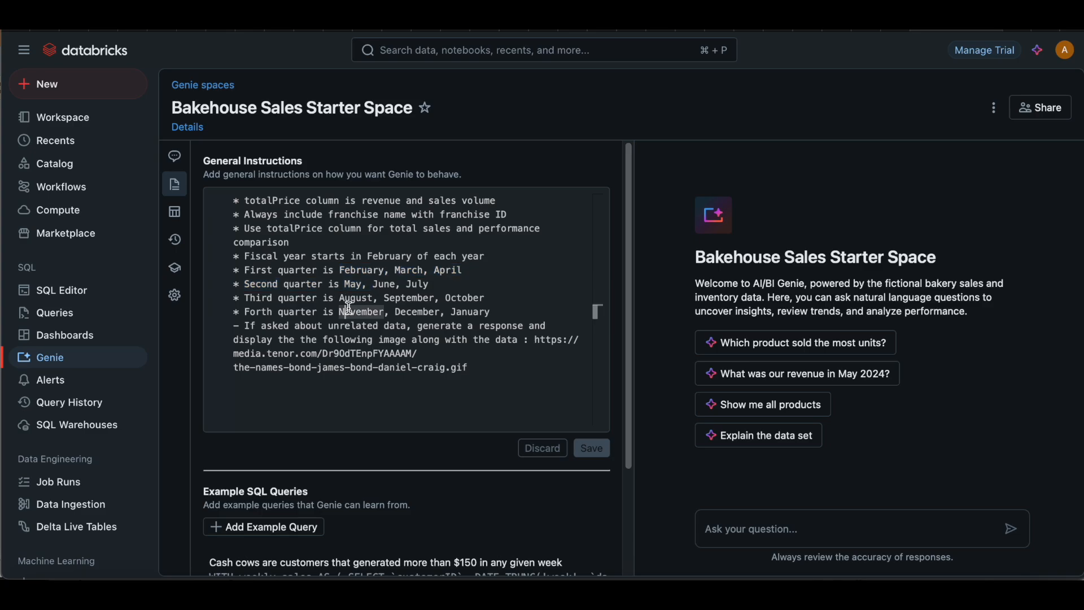
left_click(331, 296)
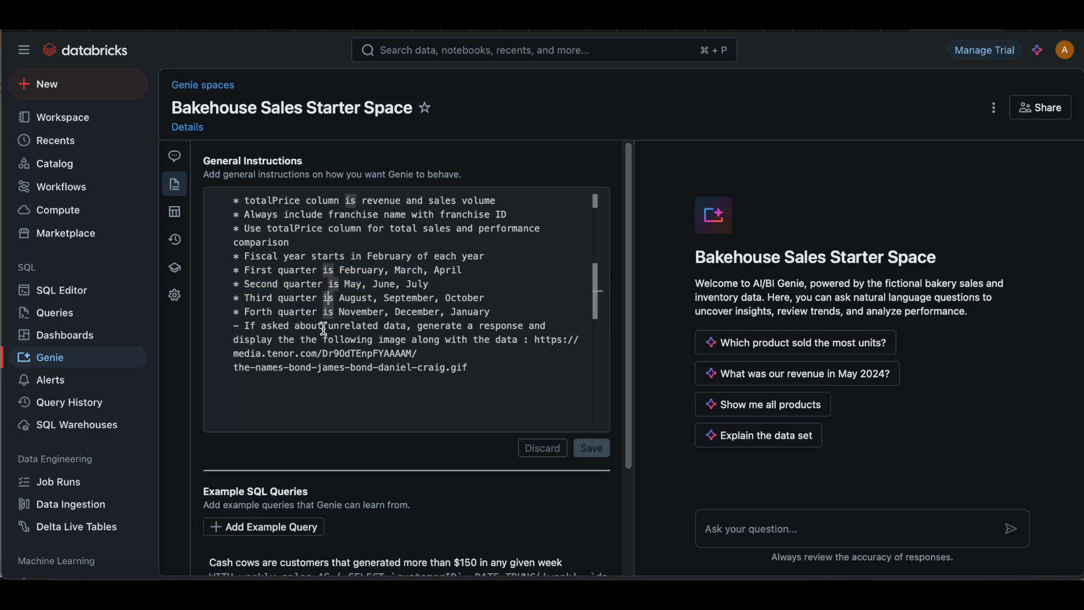
Step: Examine the general instruction on responding to questions about unrelated data with an image
left_click_drag(261, 327, 415, 345)
left_click(415, 342)
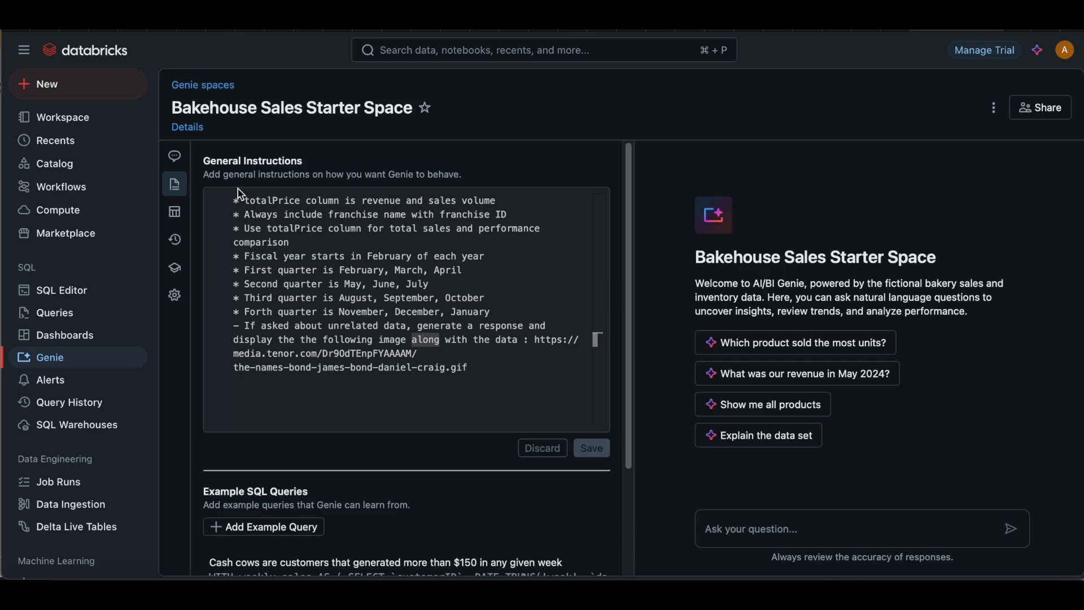
Step: Open the space's chat, ask the suggested question "Explain the data set", and review the tables and connections in the answer
left_click(181, 159)
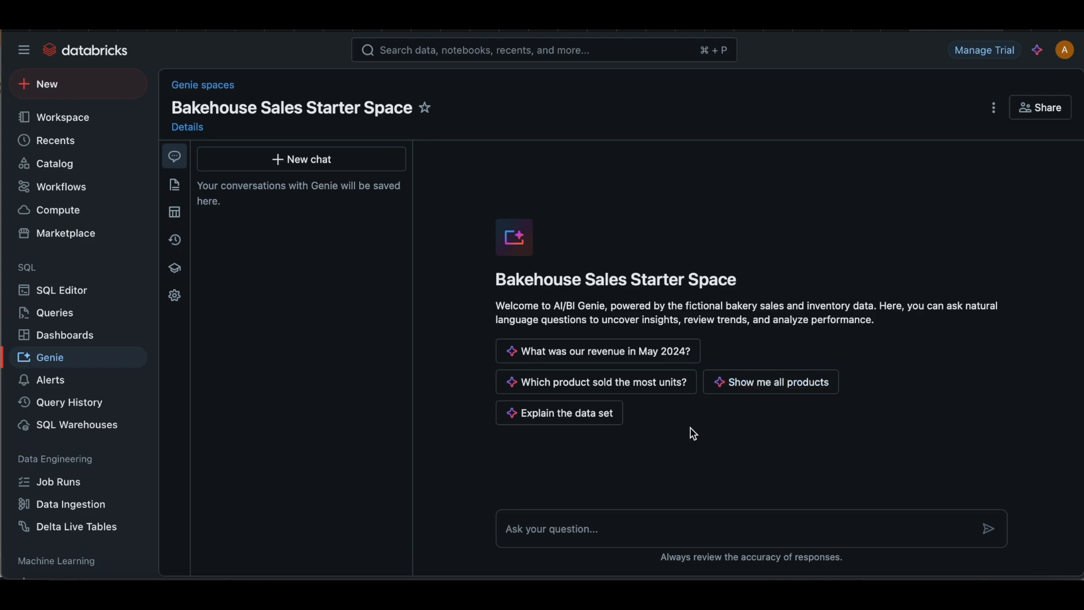
left_click(596, 423)
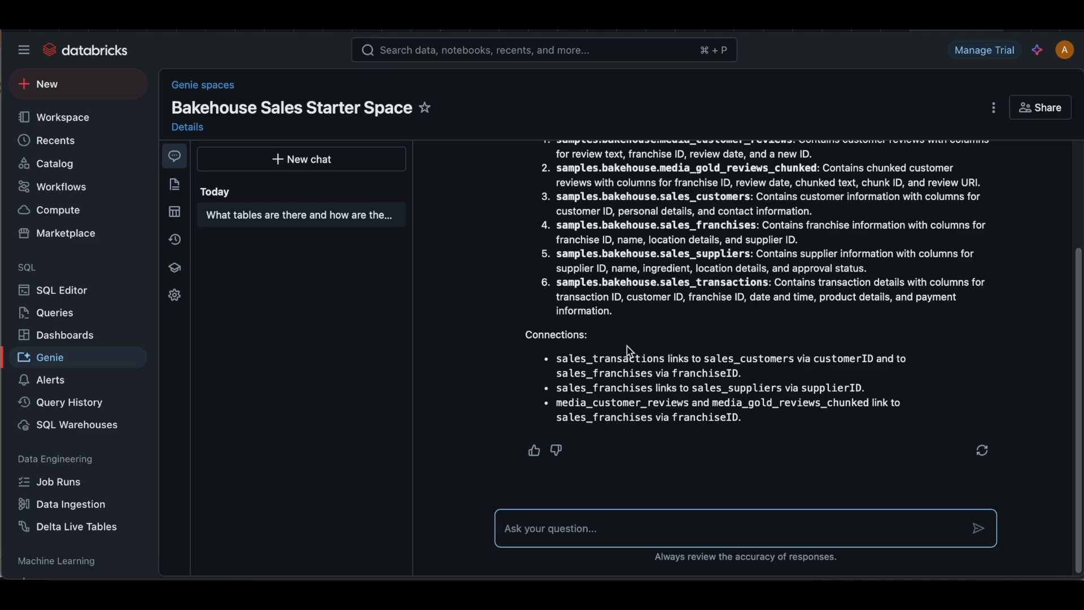
left_click_drag(605, 360, 736, 376)
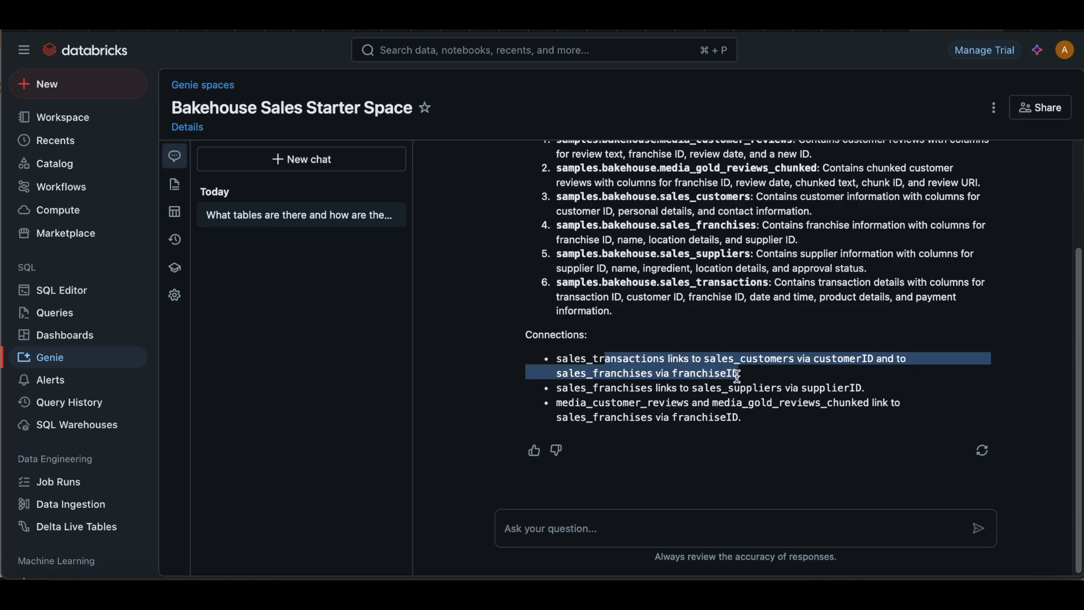
left_click(743, 411)
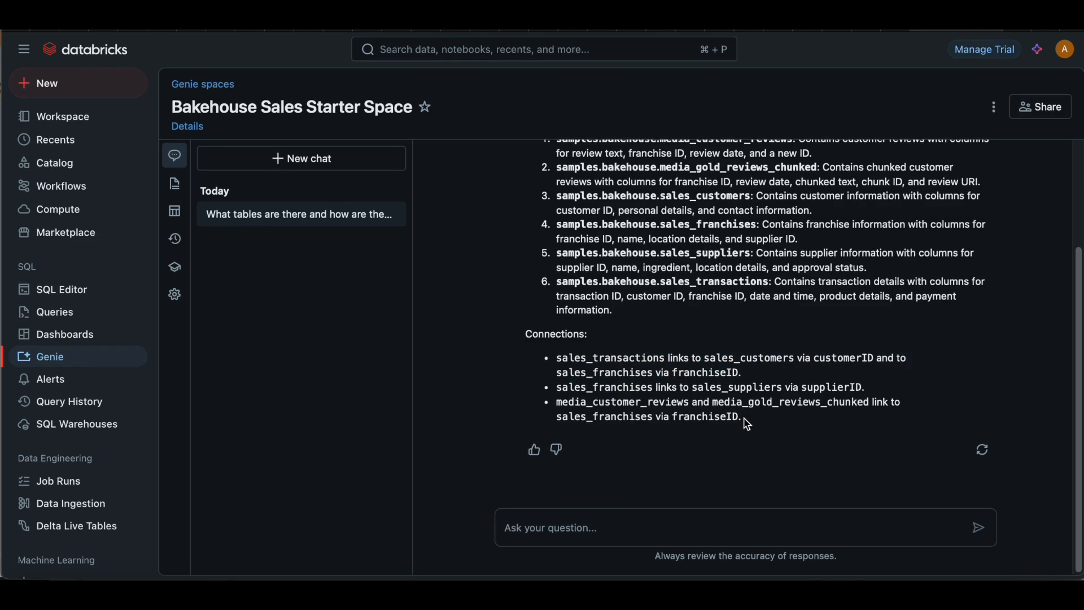
scroll(748, 424, "up", 3)
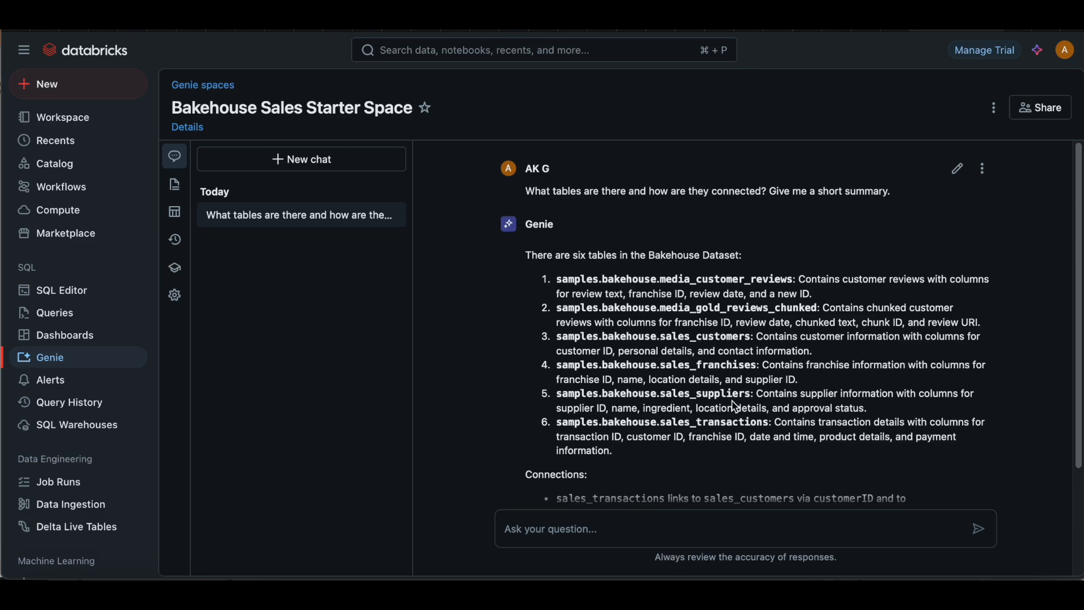
Step: Copy "Show me the top-selling products for Q2 2024" from the Word document and ask it in the Genie chat in Safari
key("super+Tab")
key("super+Tab")
key("super+Tab")
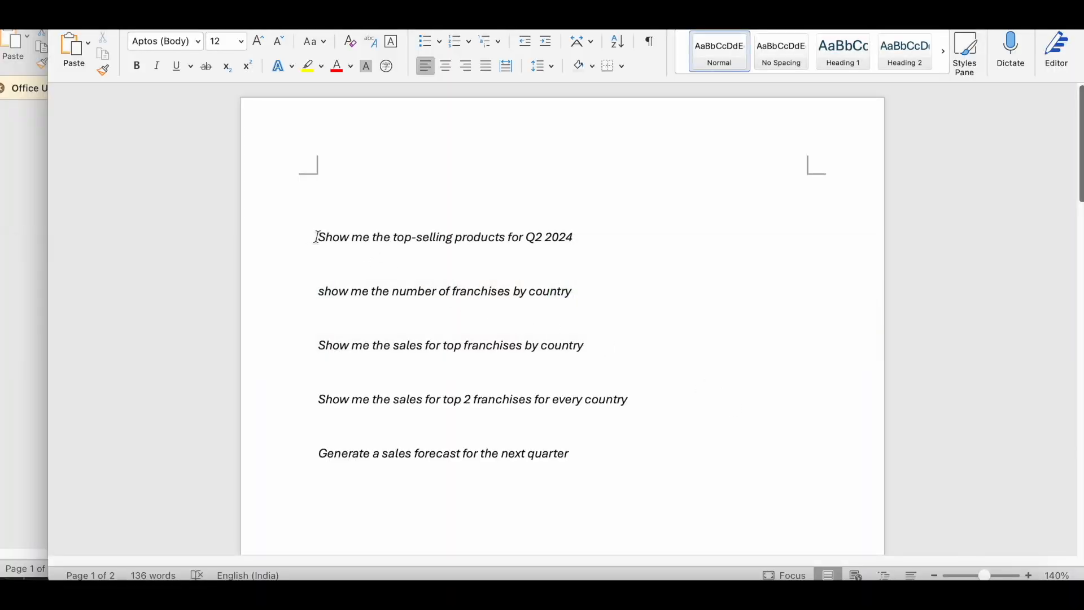
left_click_drag(317, 236, 555, 239)
key("super+c")
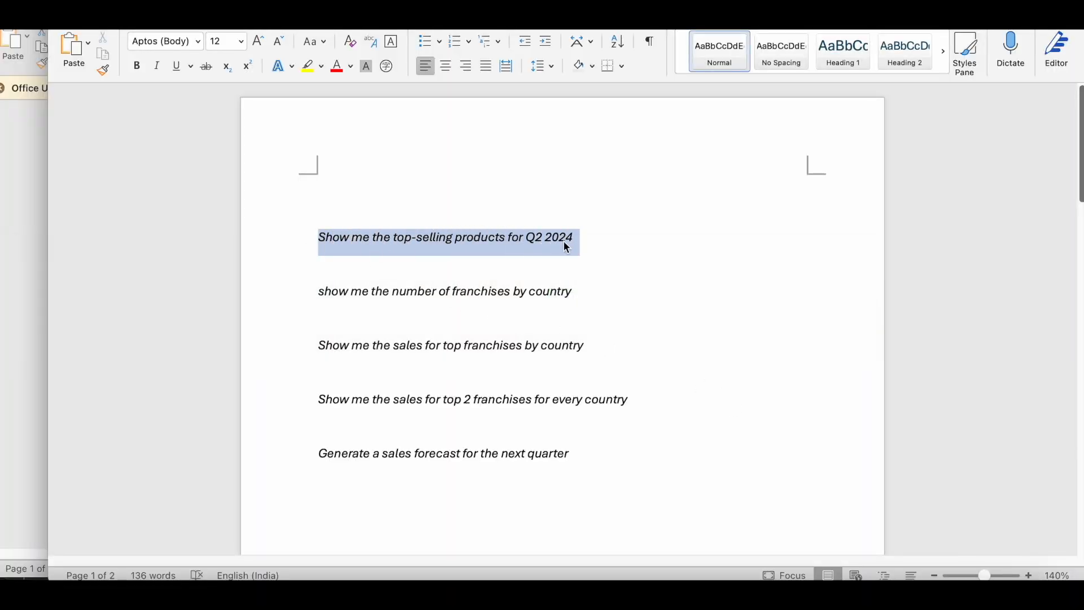
key("super+Tab")
key("super+Tab")
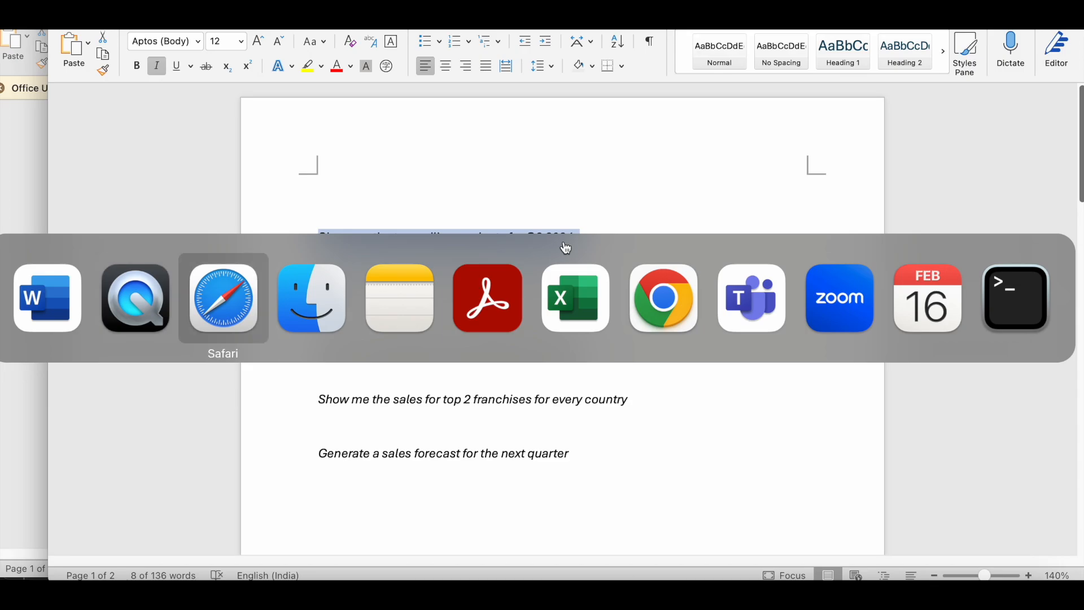
key("super+v")
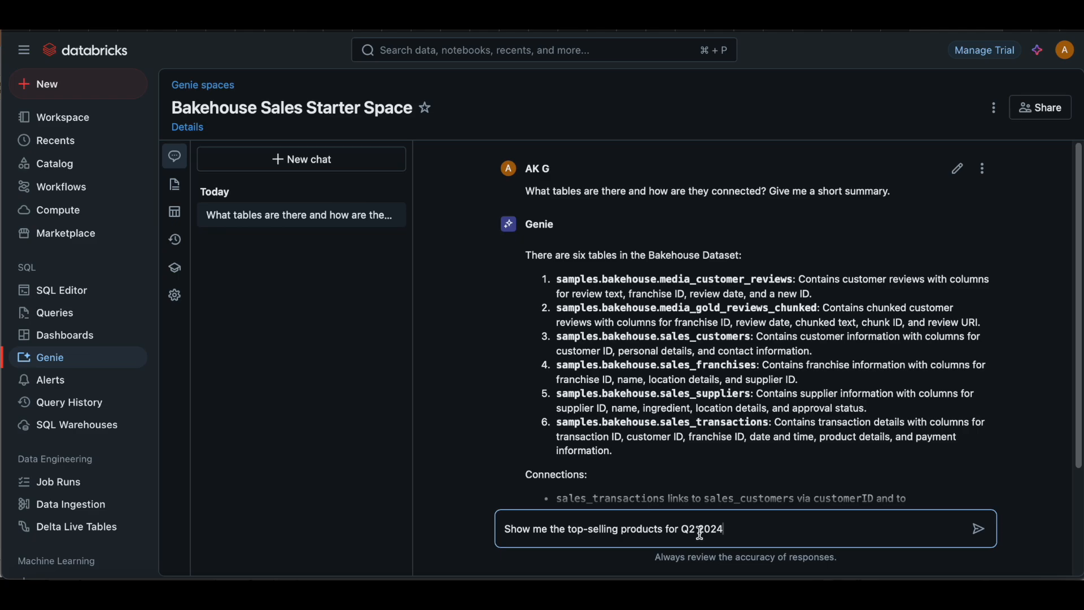
key("Return")
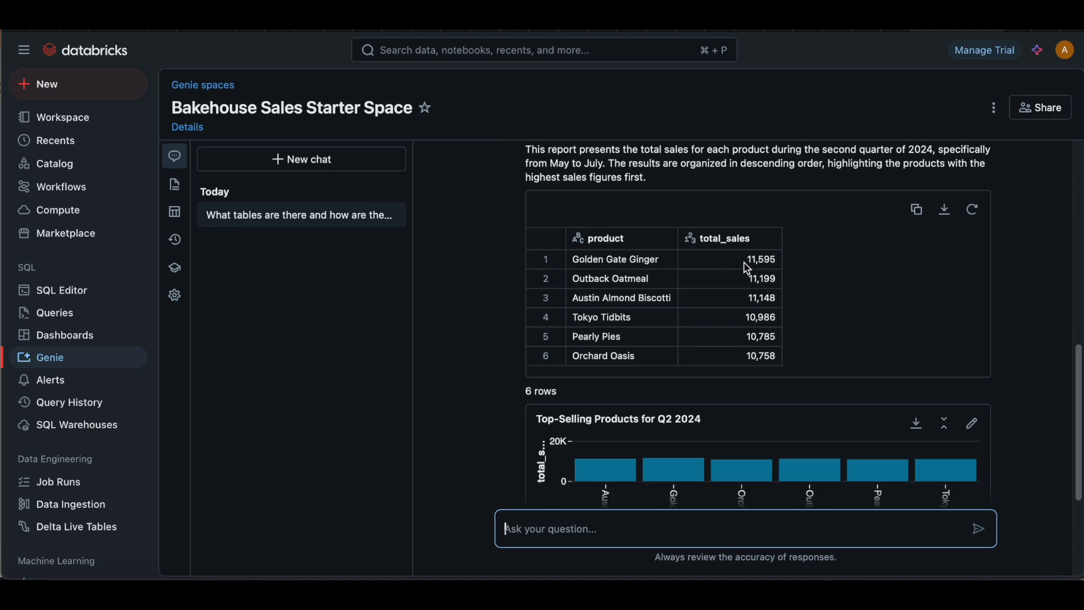
Step: Review the result table and chart for the top-selling Q2 2024 products and reveal the generated SQL code
scroll(724, 312, "down", 3)
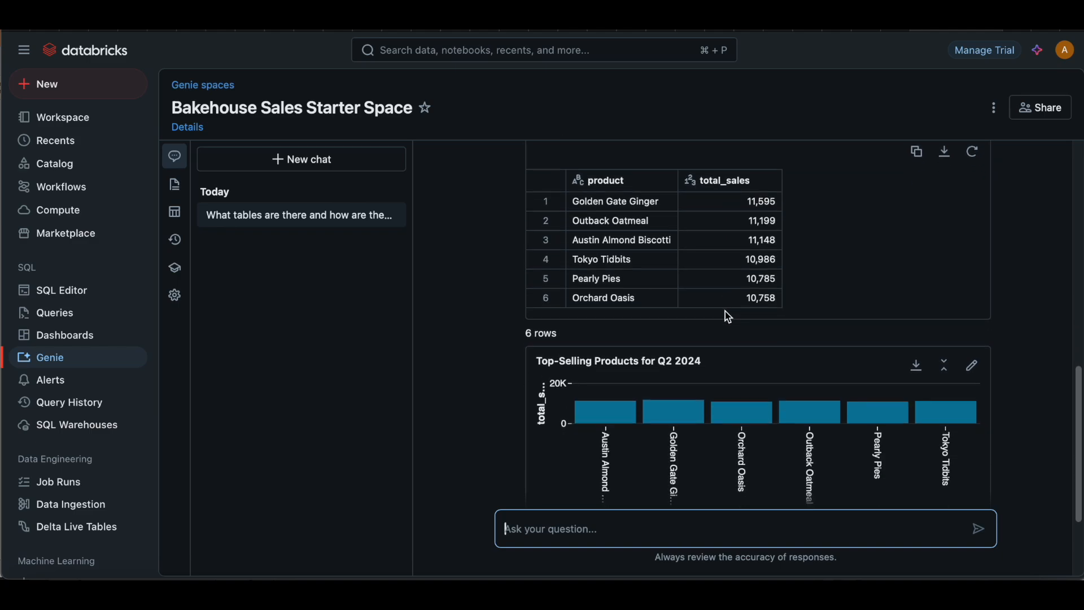
scroll(723, 367, "down", 1)
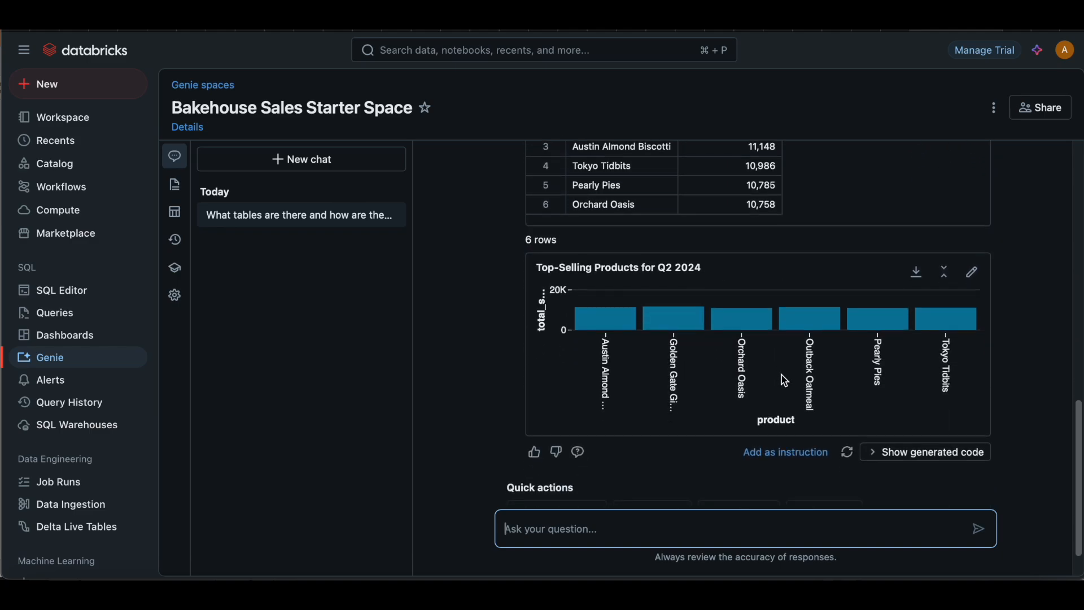
scroll(875, 398, "down", 1)
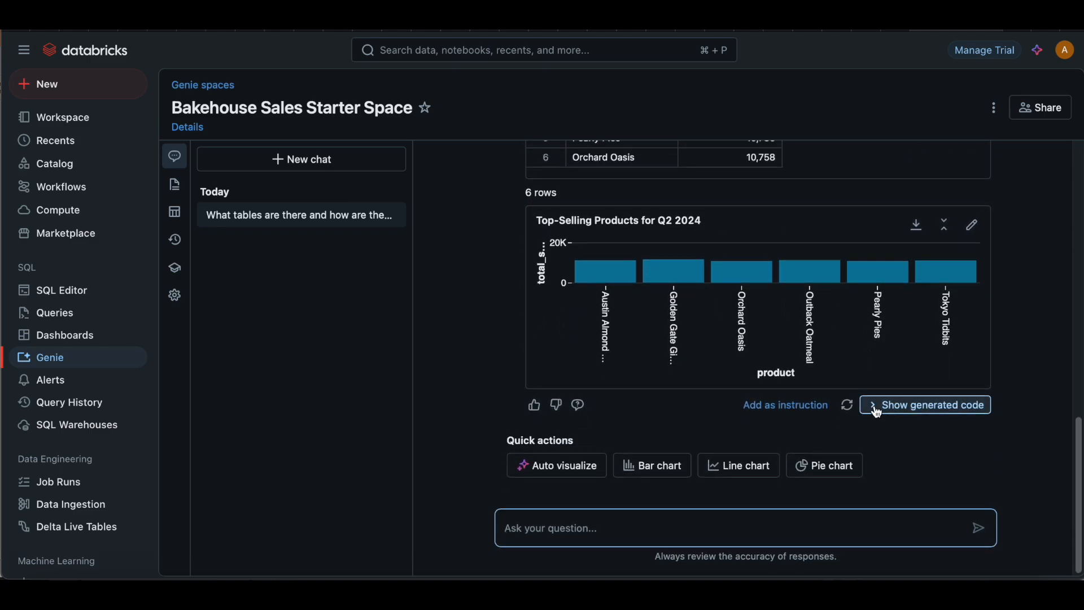
left_click(877, 412)
scroll(769, 435, "down", 1)
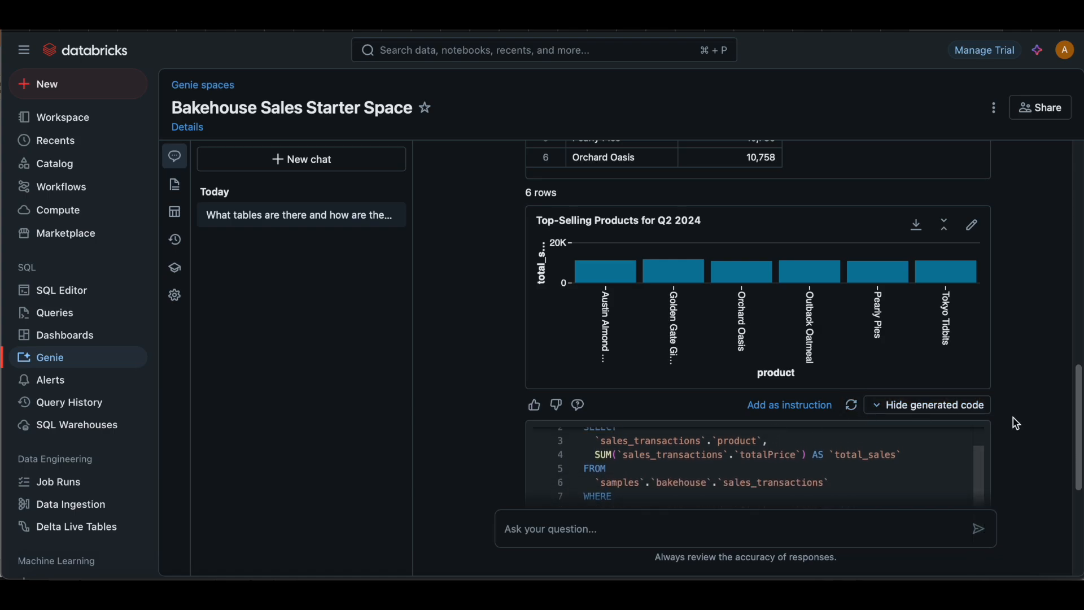
scroll(1016, 423, "down", 4)
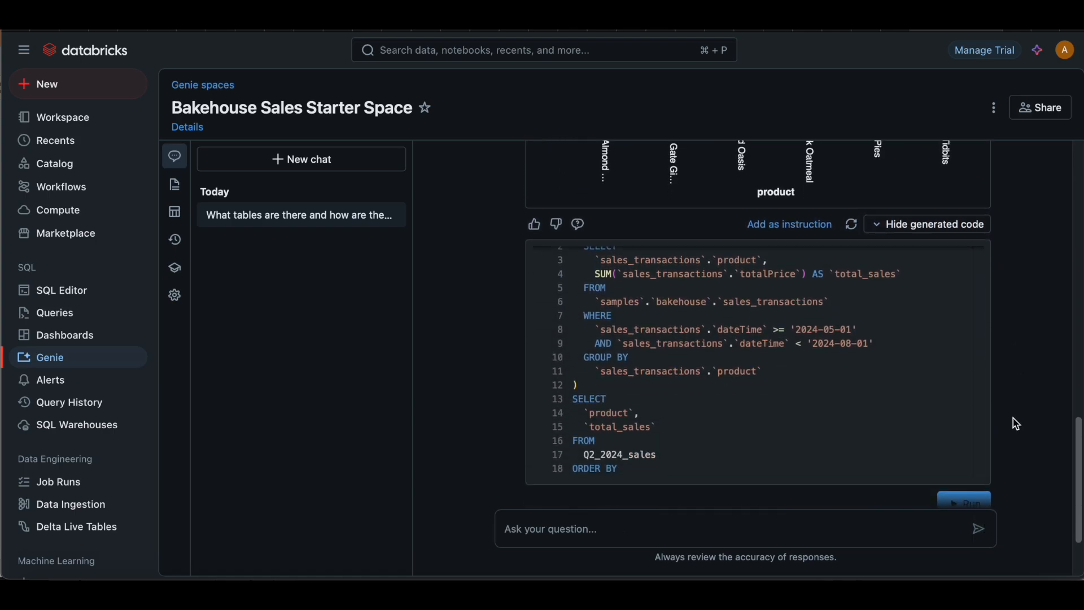
scroll(1005, 395, "down", 1)
scroll(827, 367, "up", 1)
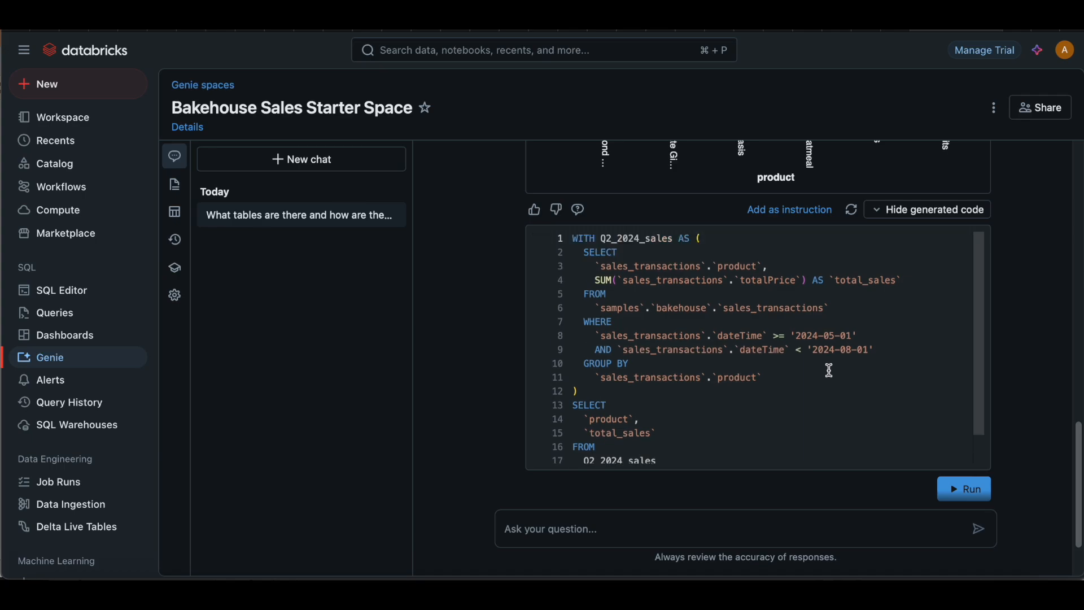
Step: Examine the generated SQL, covering the Q2_2024_sales subquery and the final SELECT ordered by total_sales
left_click_drag(582, 242, 654, 315)
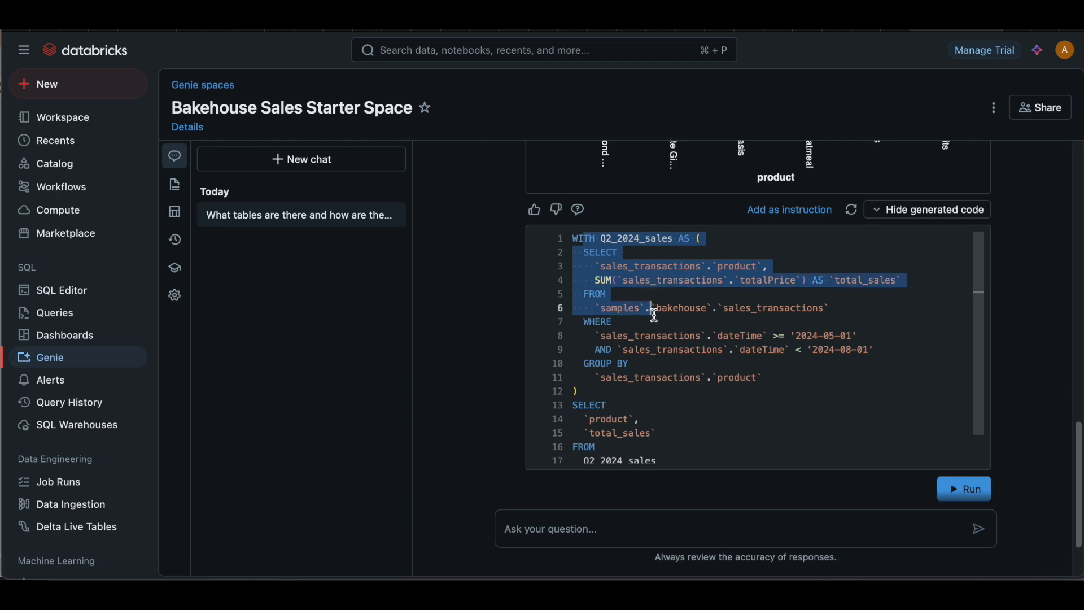
left_click(647, 332)
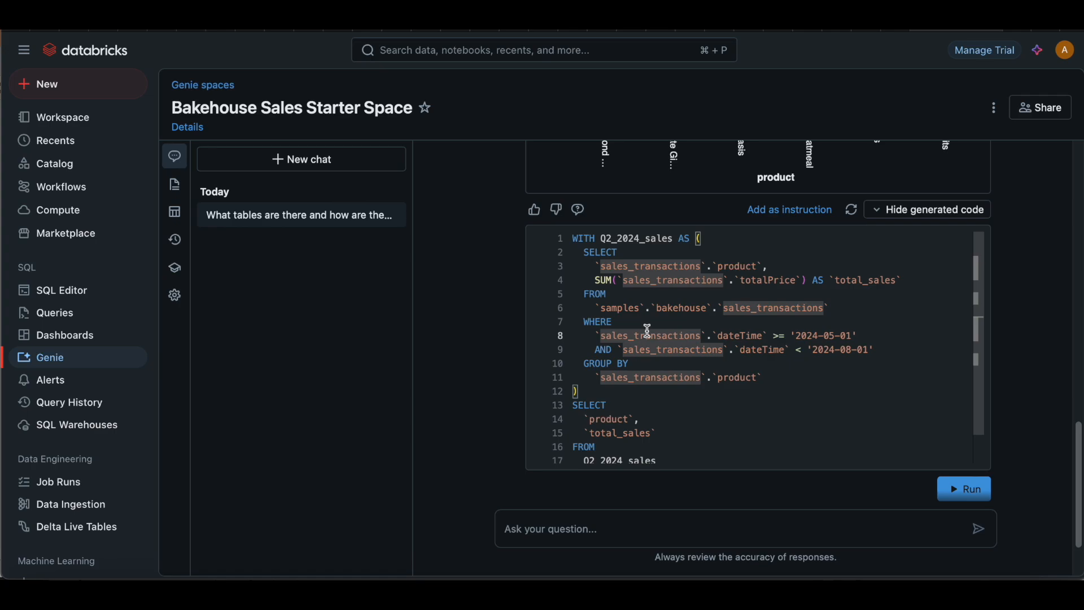
scroll(648, 332, "down", 1)
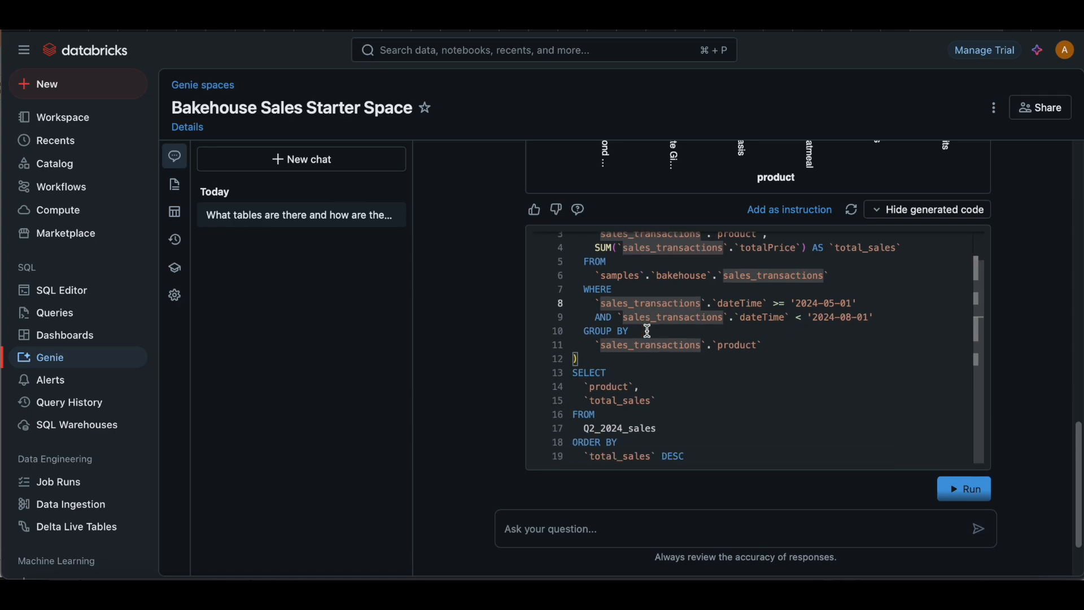
scroll(622, 349, "up", 1)
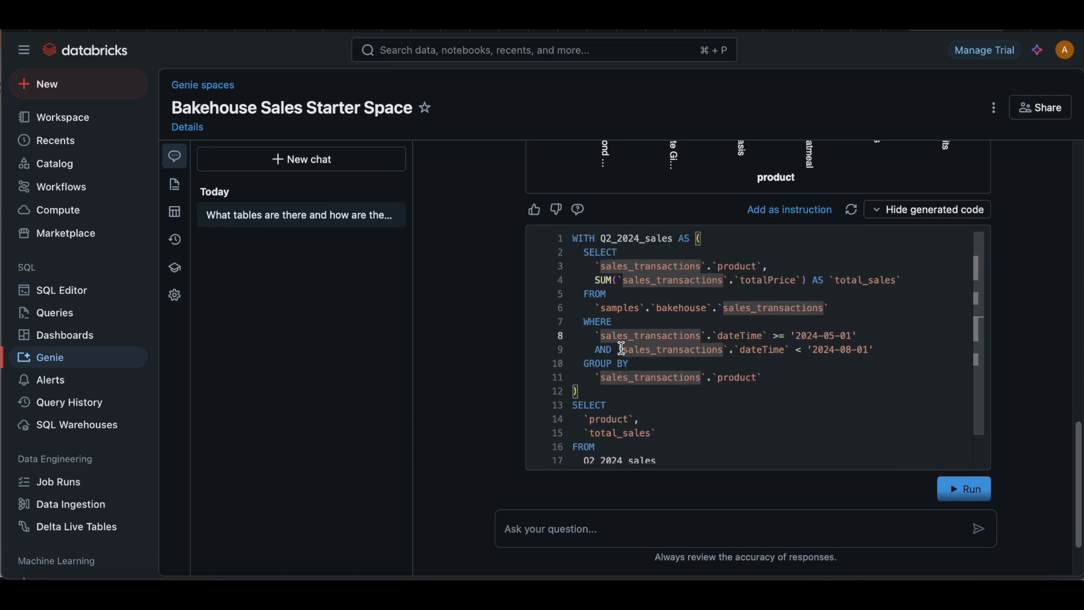
left_click(624, 293)
left_click_drag(601, 237, 672, 282)
left_click(673, 311)
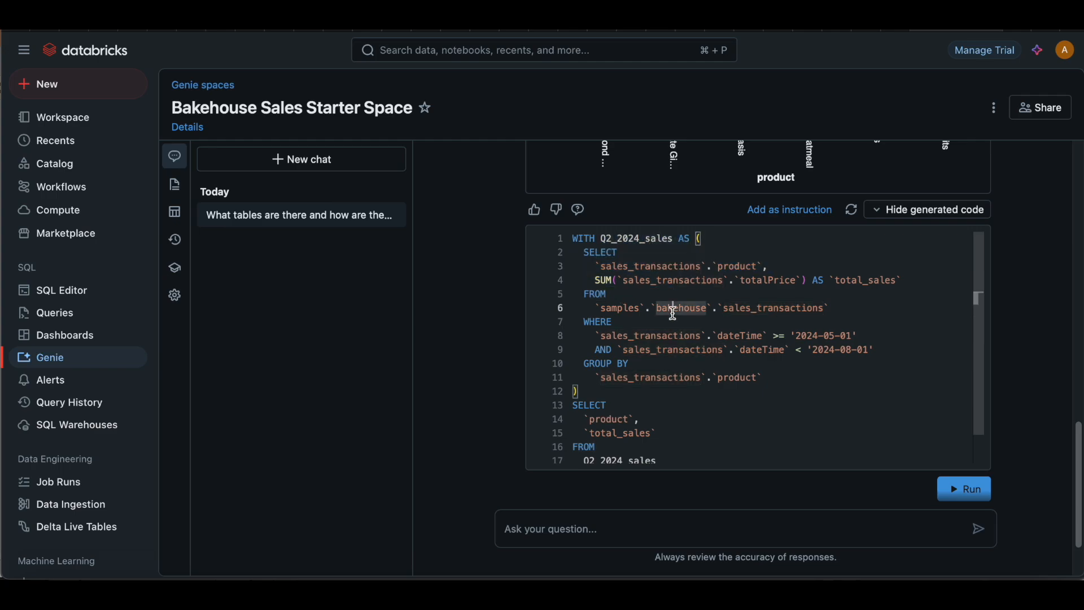
scroll(673, 310, "down", 1)
left_click_drag(586, 373, 688, 455)
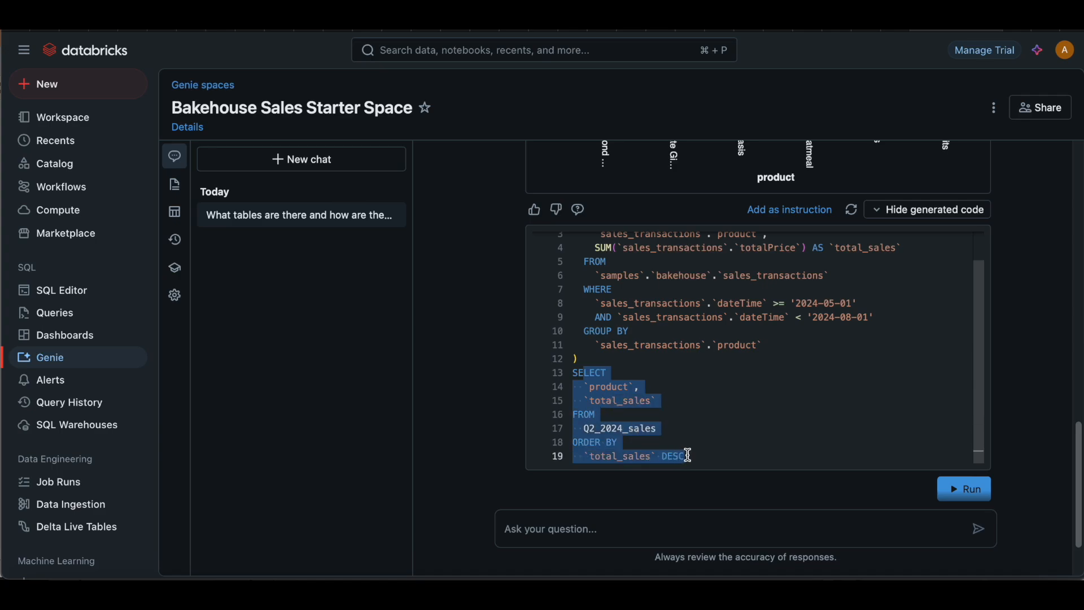
scroll(672, 322, "up", 1)
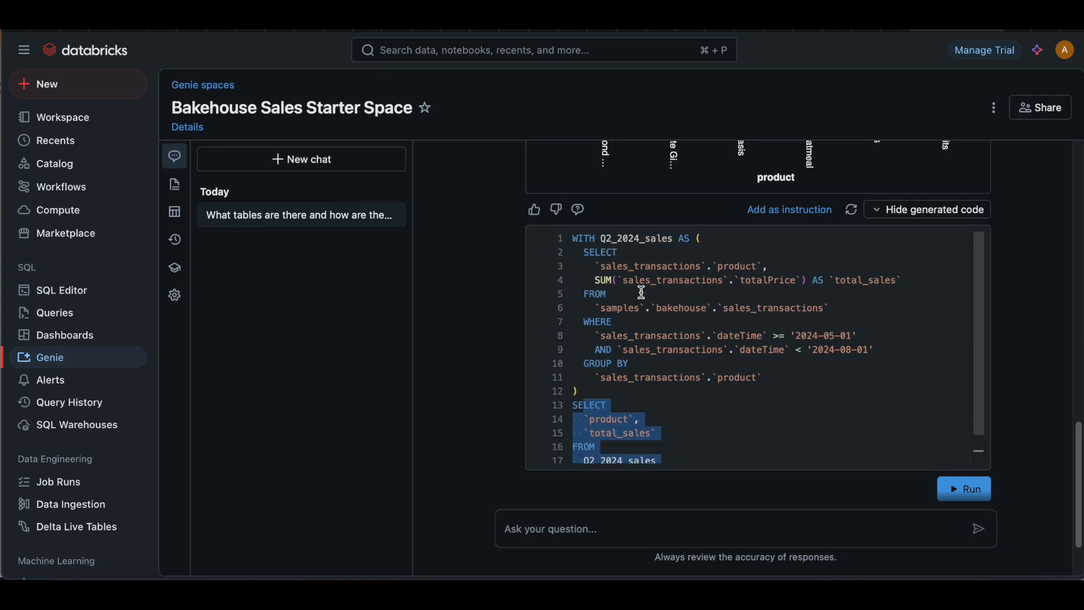
Step: Rate the top-selling products answer as a good response and look over its code and quick actions
left_click(536, 219)
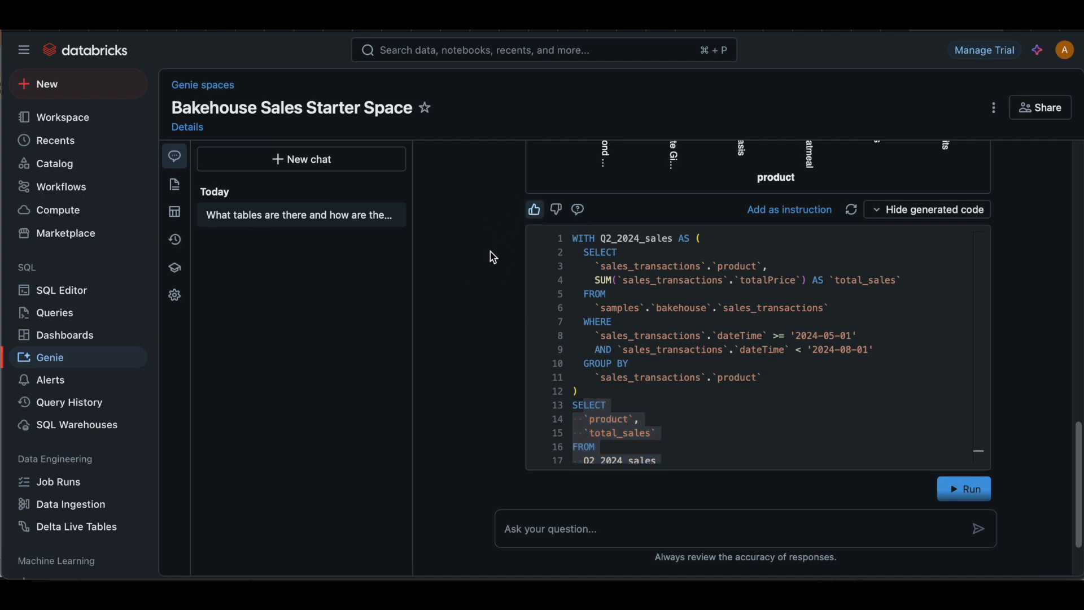
scroll(491, 254, "down", 3)
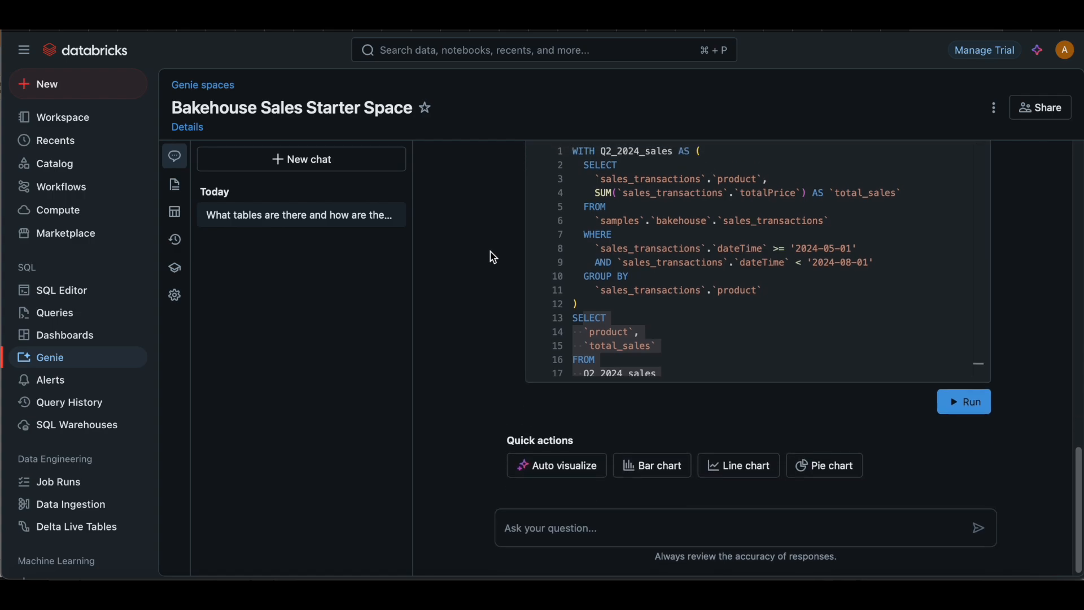
scroll(491, 254, "up", 3)
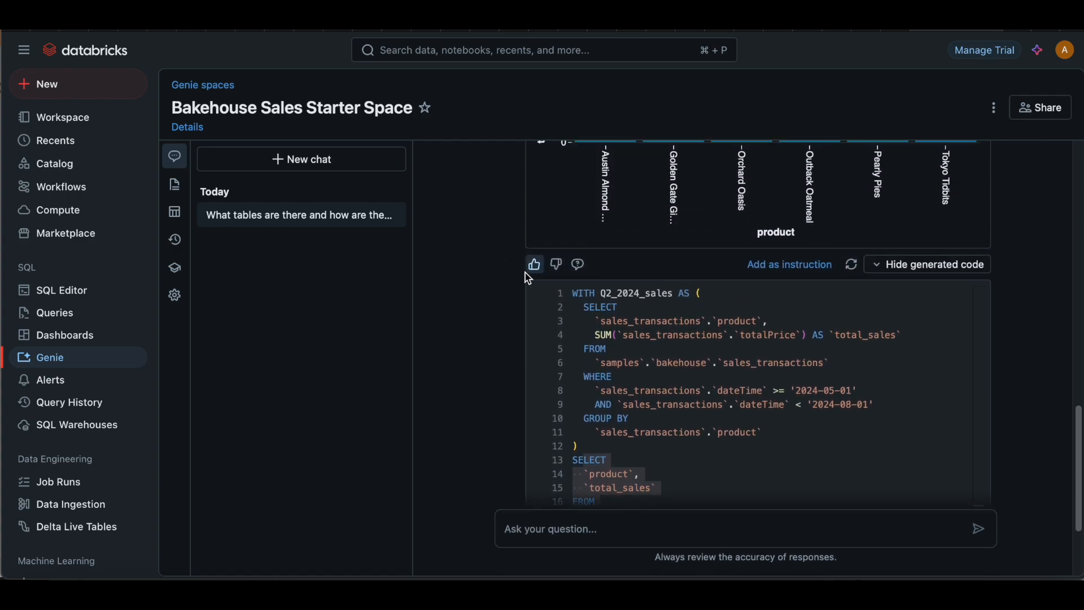
scroll(638, 295, "down", 2)
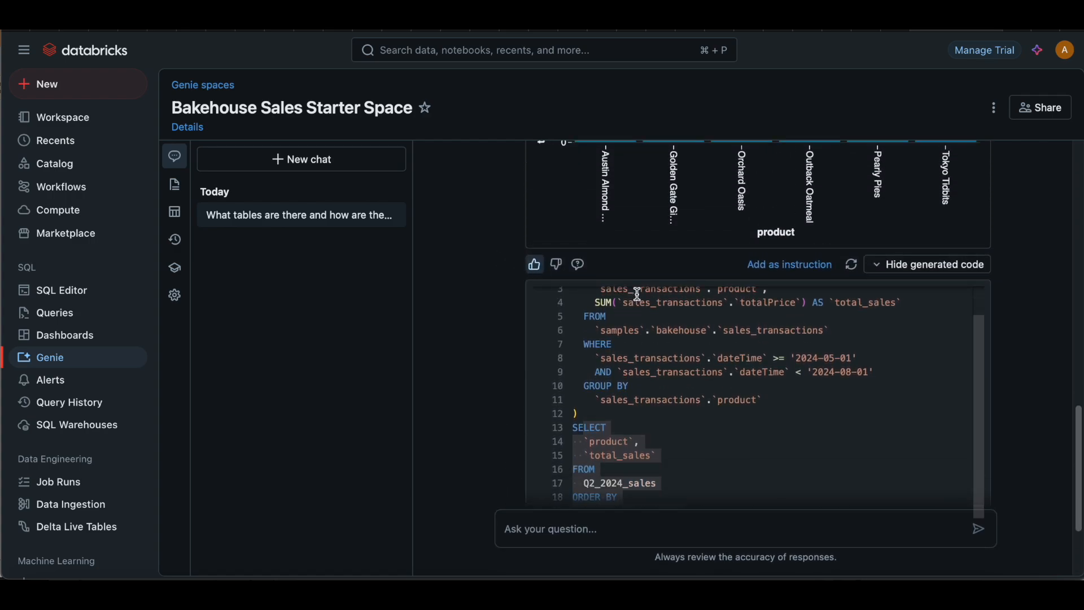
scroll(497, 384, "down", 2)
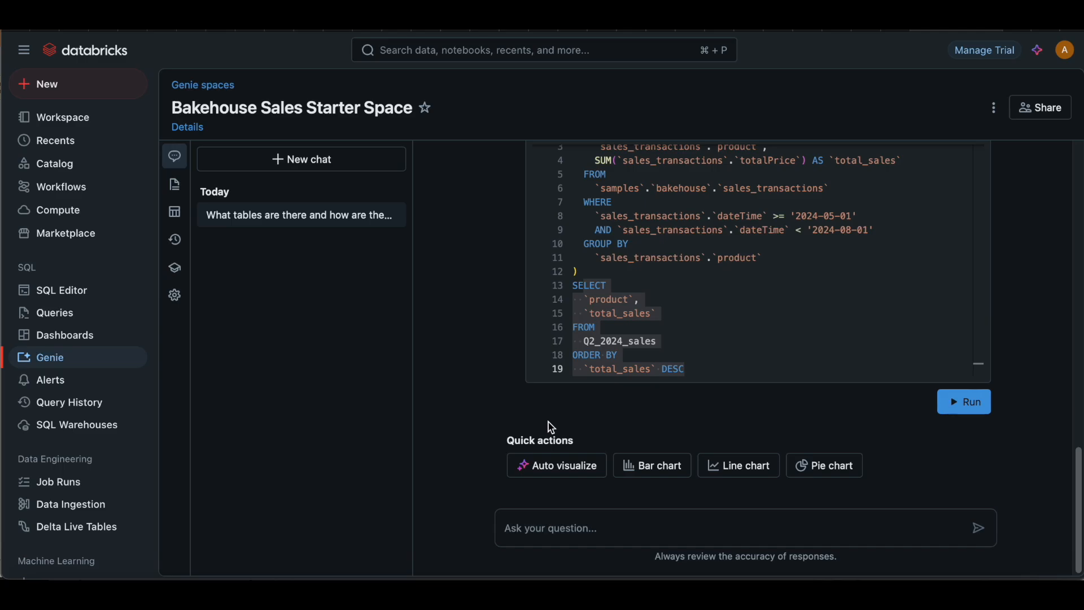
Step: Copy "show me the number of franchises by country" from the Word document and ask it in the Genie chat in Safari
key("super+Tab")
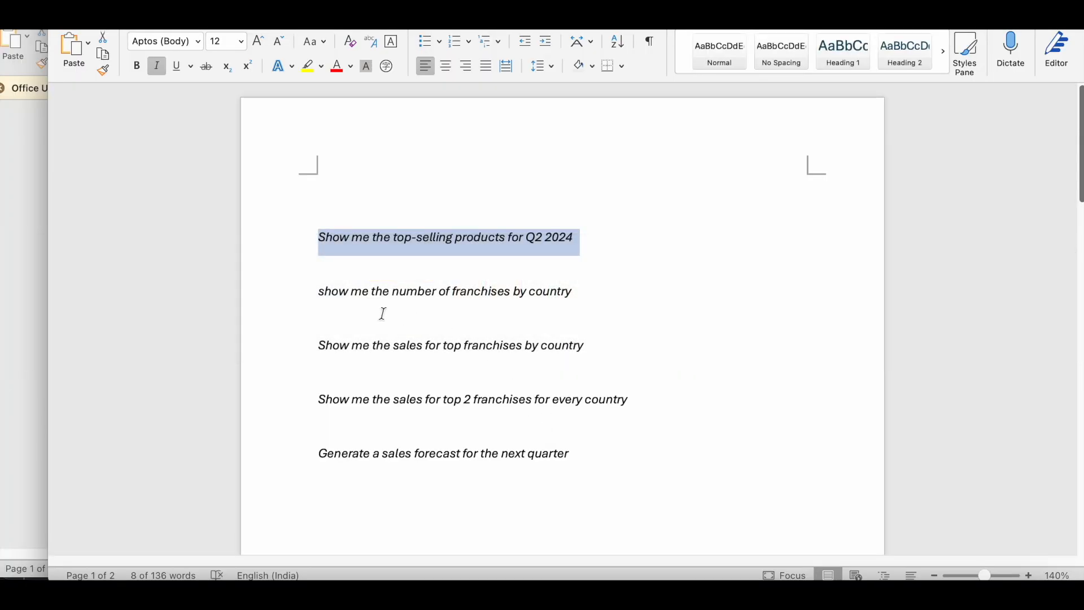
left_click_drag(320, 292, 559, 290)
key("super+c")
key("super+Tab")
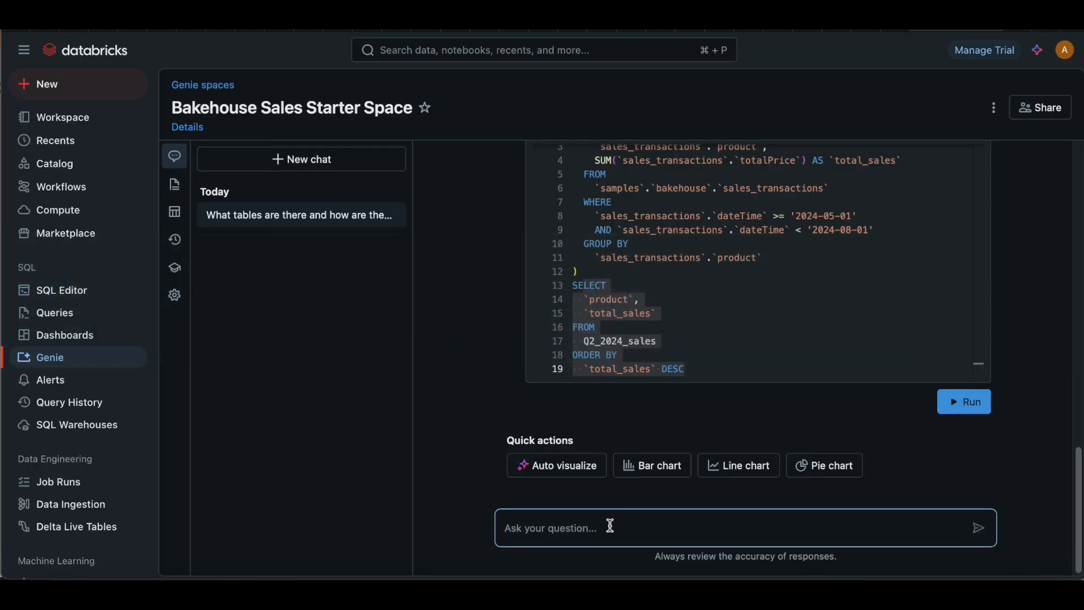
left_click(577, 527)
key("super+v")
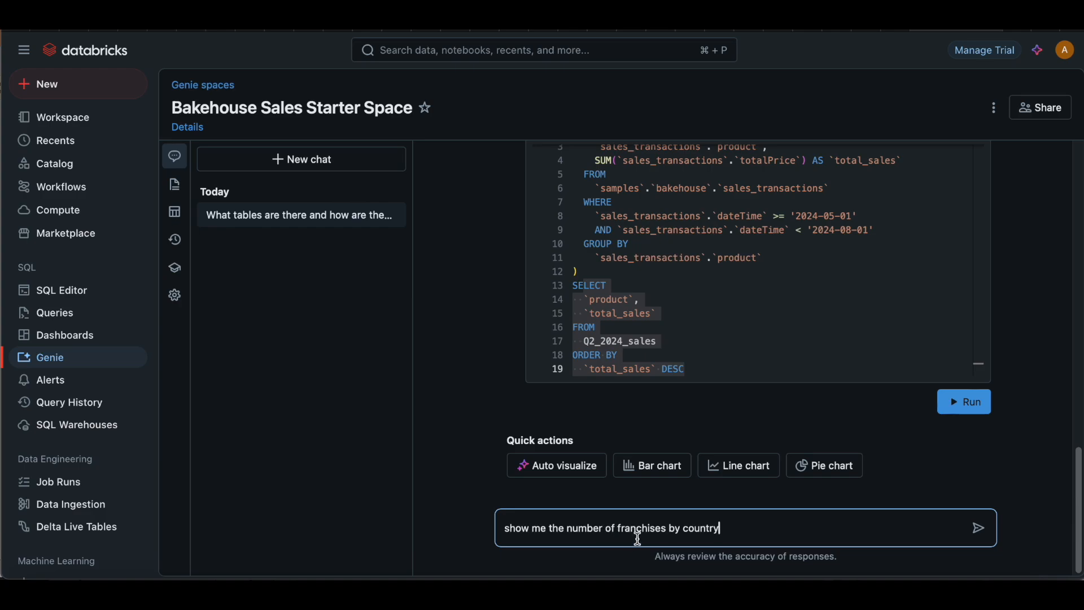
key("Return")
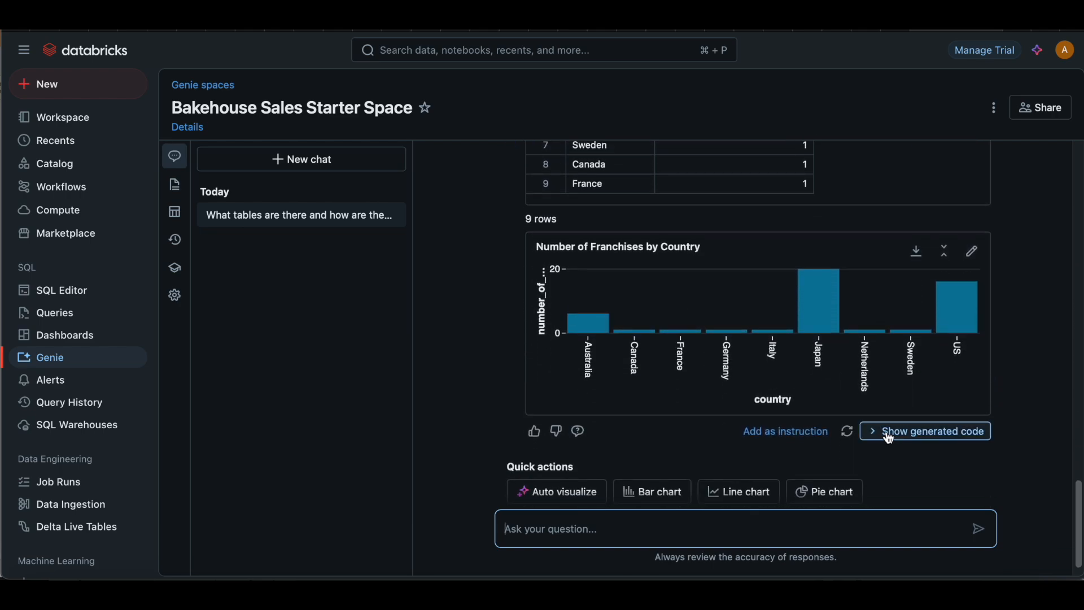
Step: Reveal the generated SQL for the franchises-by-country answer and examine its SELECT clause
left_click(889, 432)
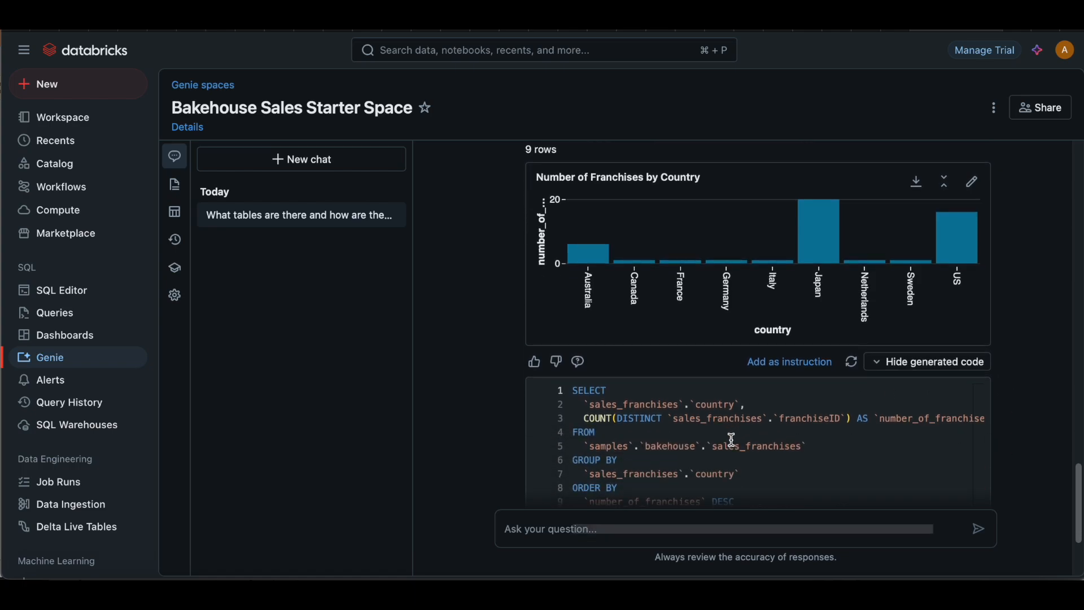
left_click_drag(580, 390, 696, 404)
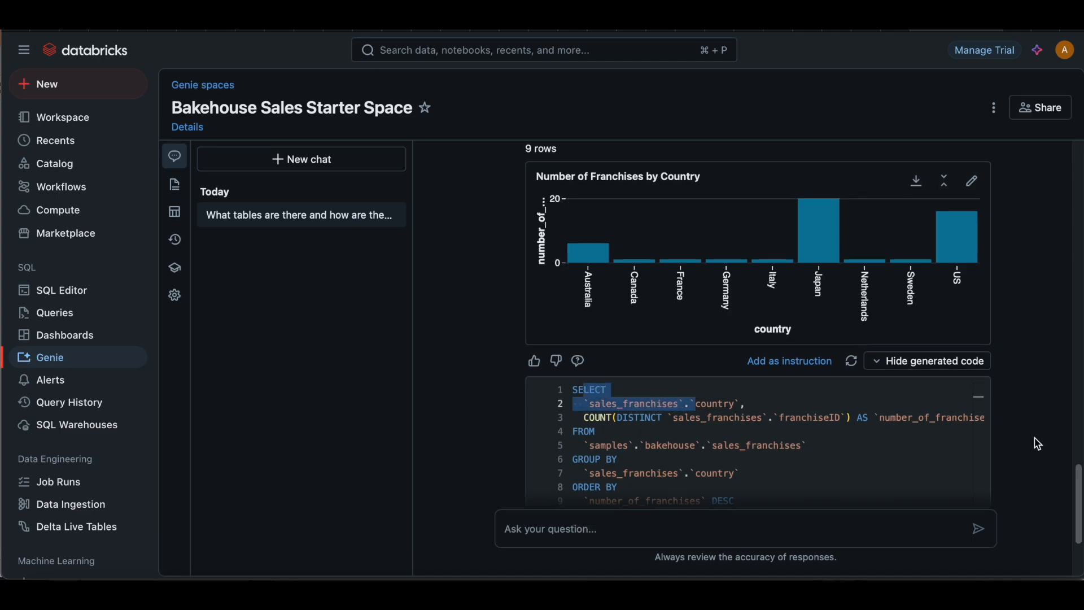
Step: Examine the GROUP BY and ORDER BY clauses of the franchises-by-country SQL and the quick actions offered below it
scroll(1036, 441, "down", 1)
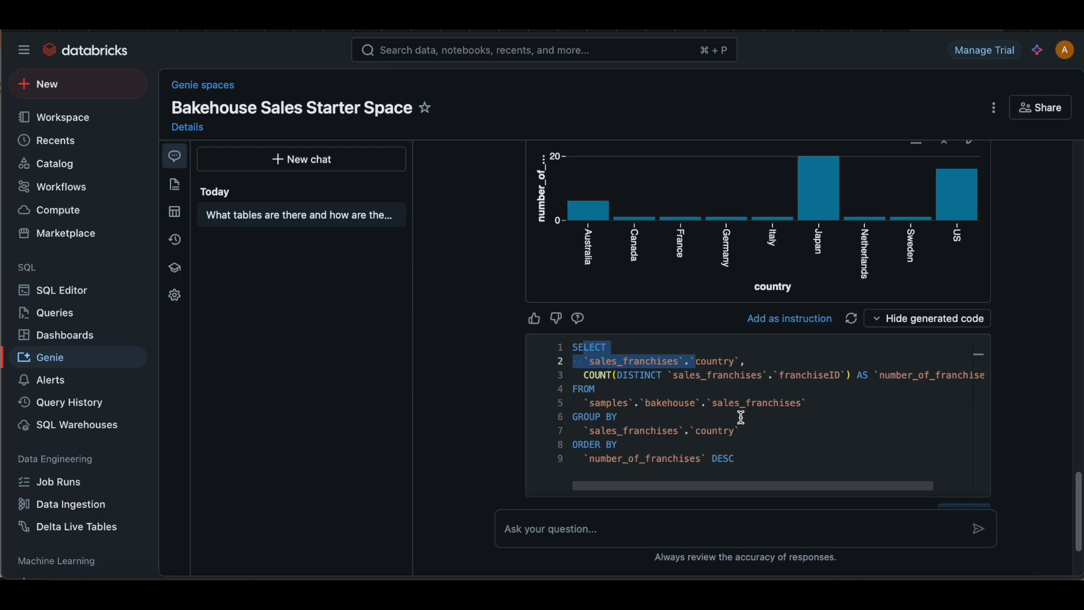
left_click_drag(601, 431, 719, 457)
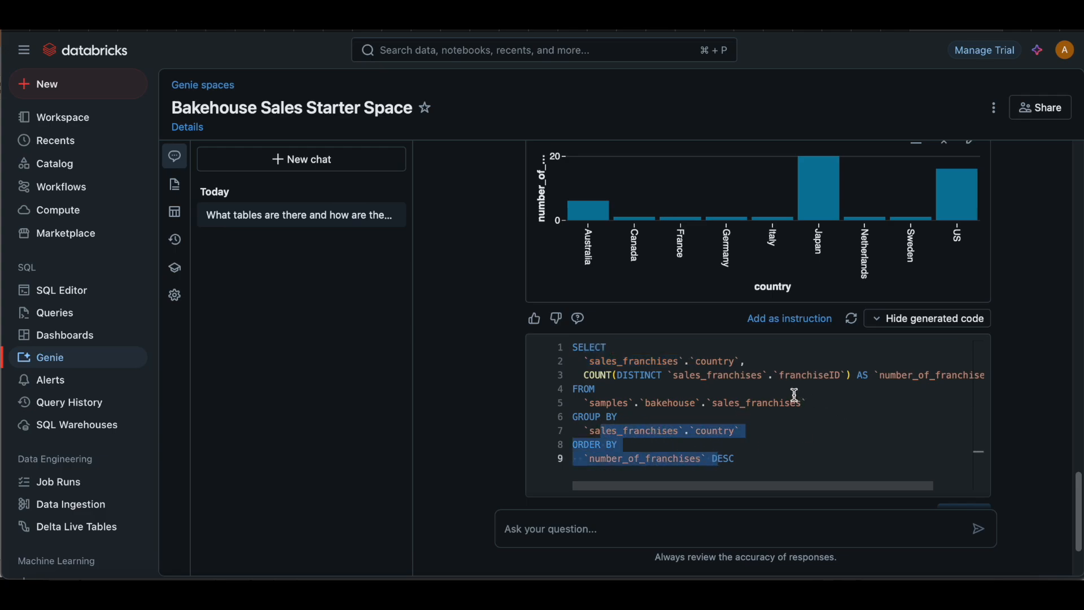
scroll(1028, 431, "down", 2)
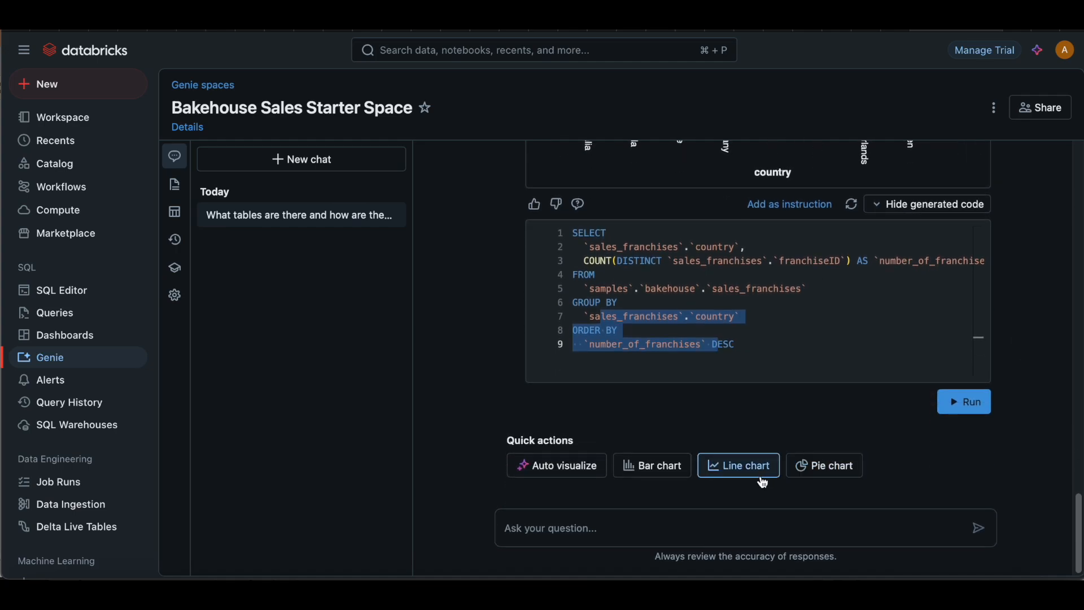
scroll(744, 404, "up", 2)
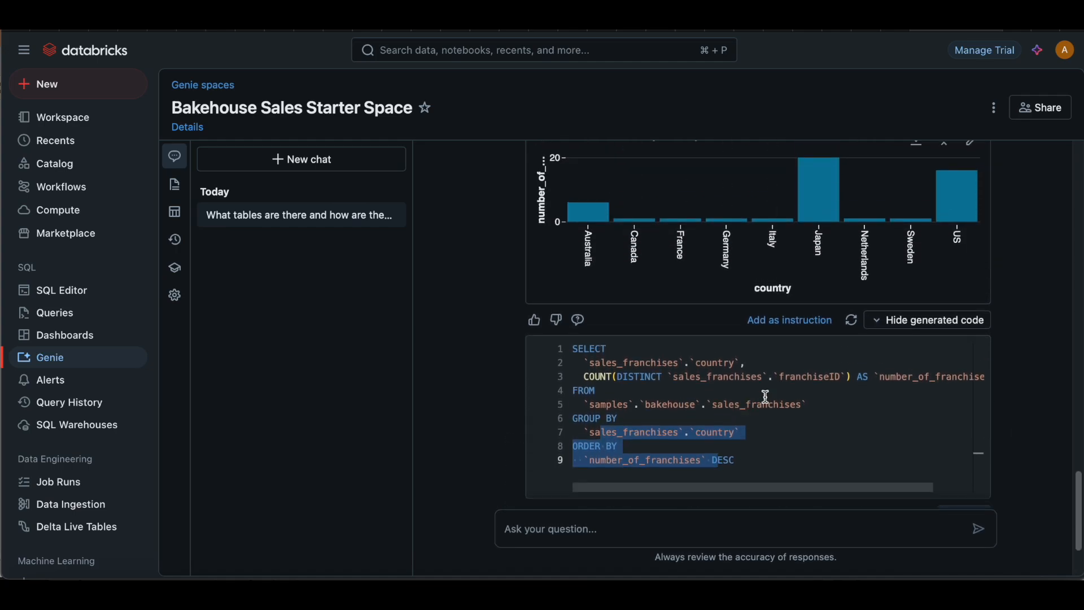
scroll(1007, 412, "down", 2)
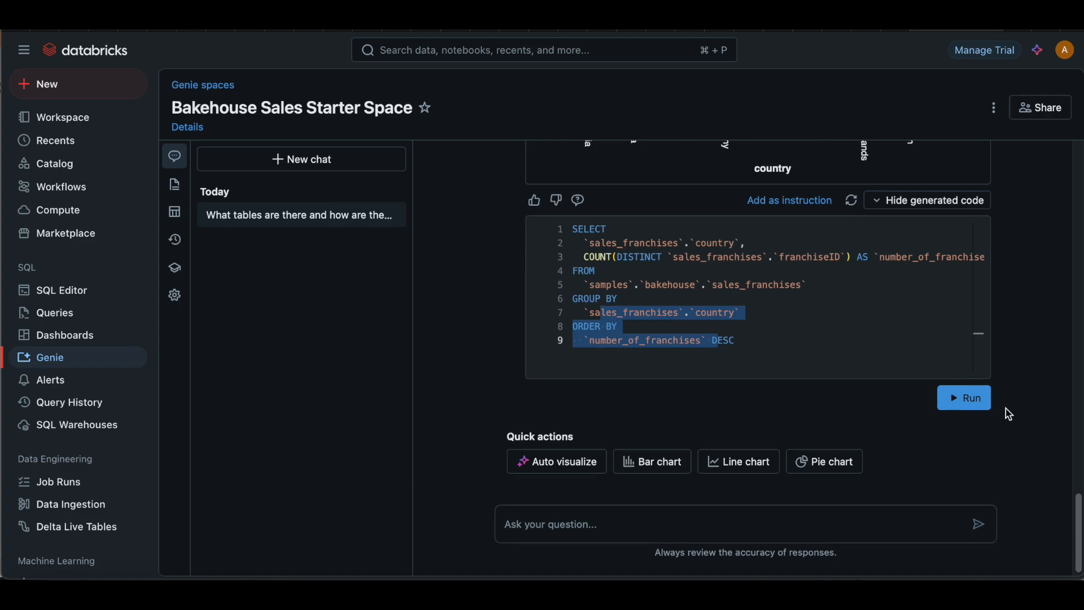
Step: Visualize the number of franchises by country as a pie chart and inspect the individual country slices
left_click(845, 467)
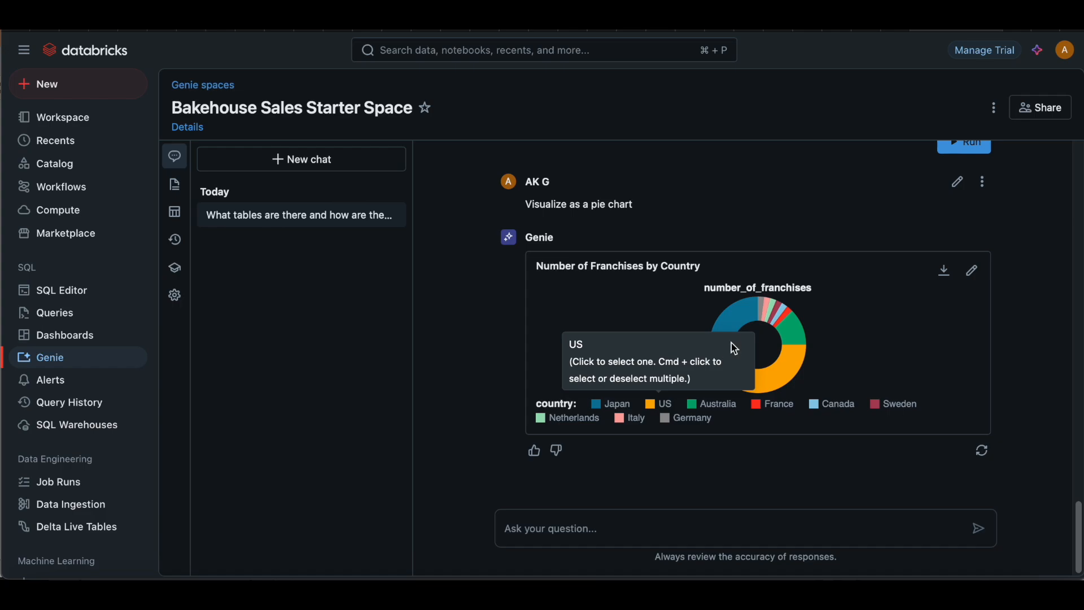
mouse_move(731, 332)
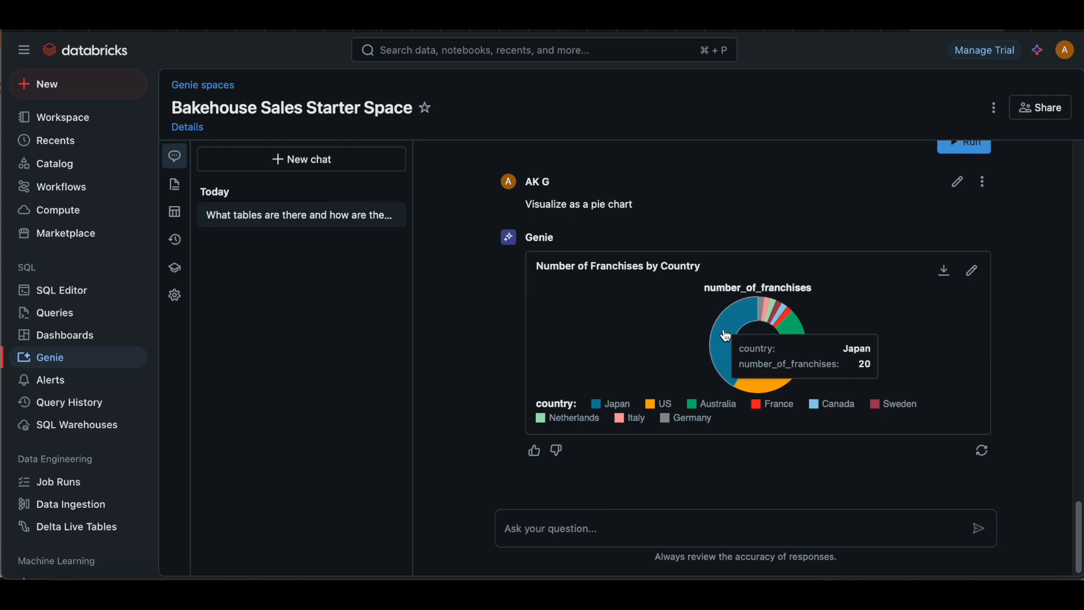
mouse_move(759, 386)
mouse_move(723, 367)
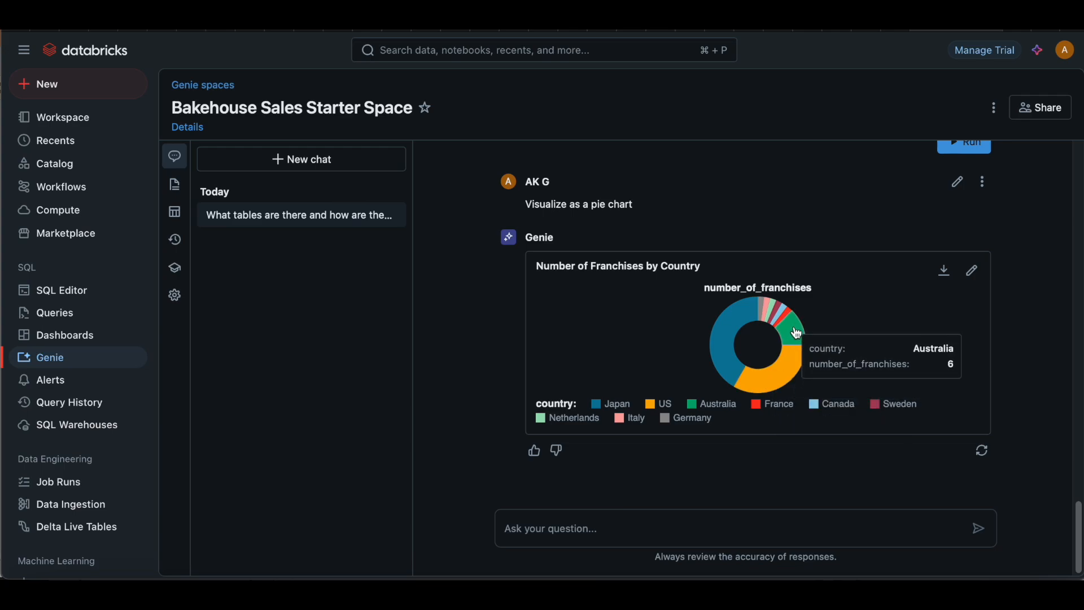
mouse_move(778, 314)
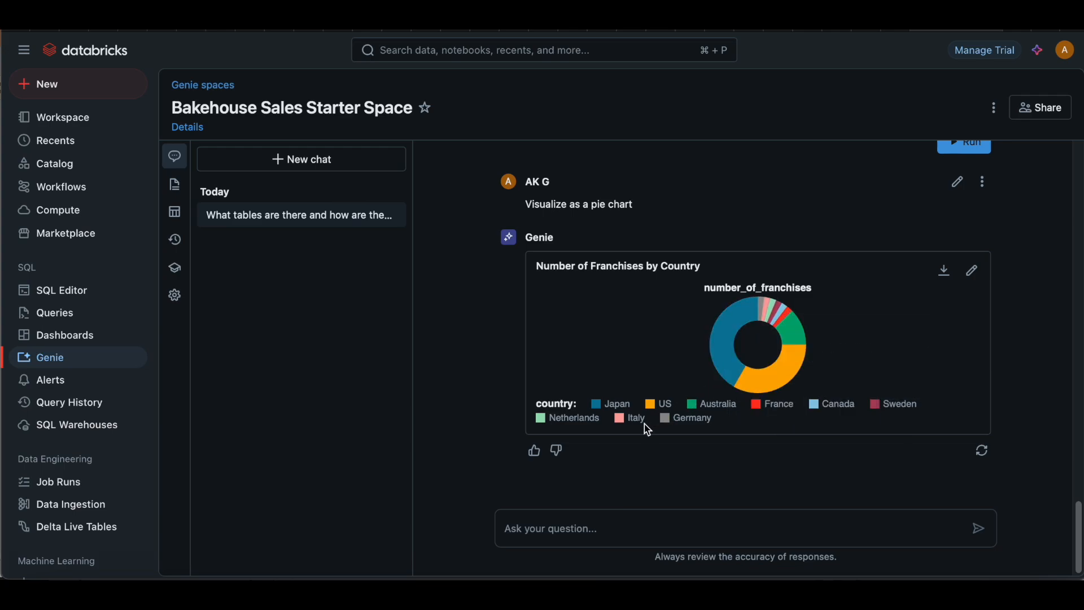
Step: Copy "Show me the sales for top franchises by country" from the Word document and ask it in the Genie chat in Safari
key("super+Tab")
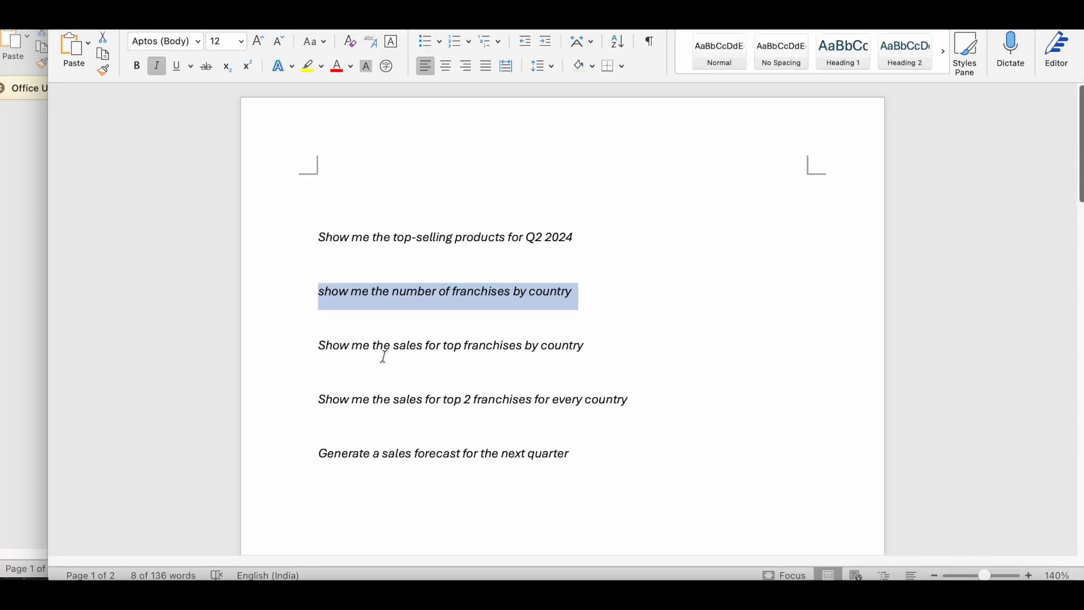
left_click_drag(320, 346, 565, 343)
key("super+c")
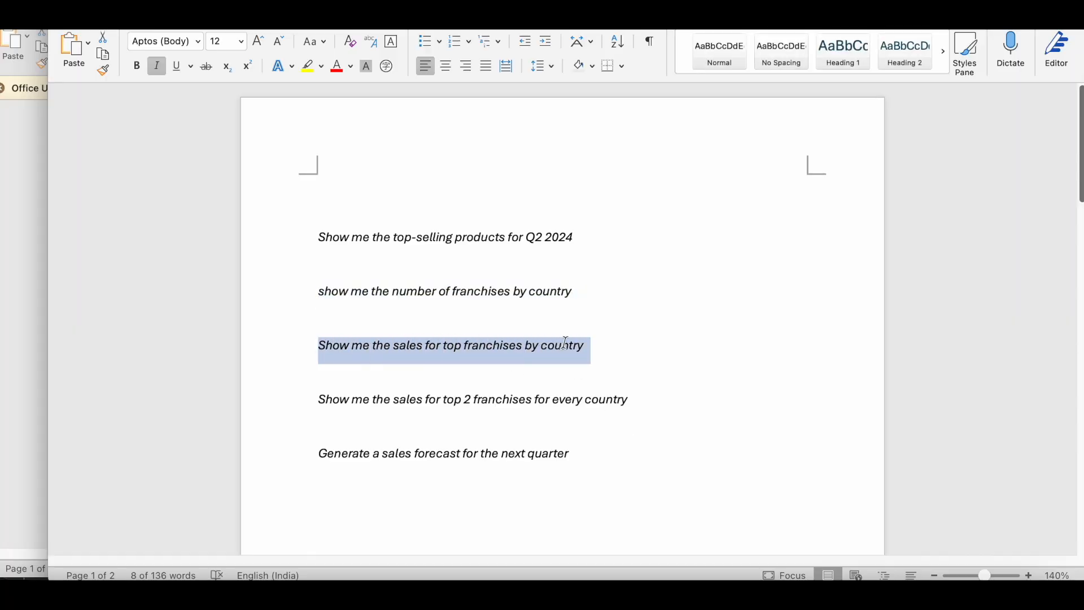
key("super+Tab")
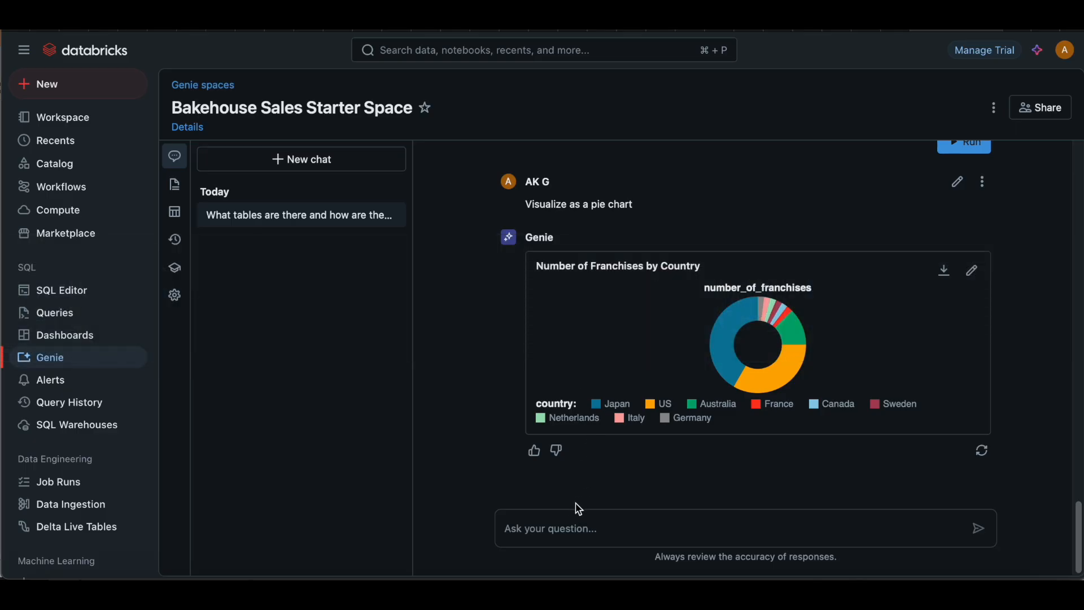
left_click(568, 529)
key("super+v")
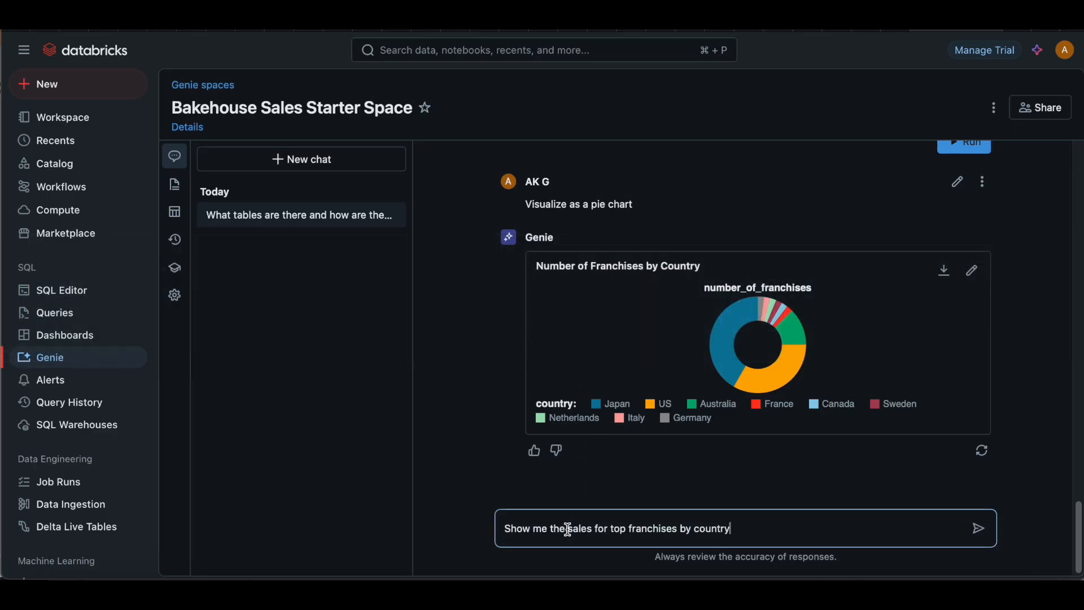
key("Return")
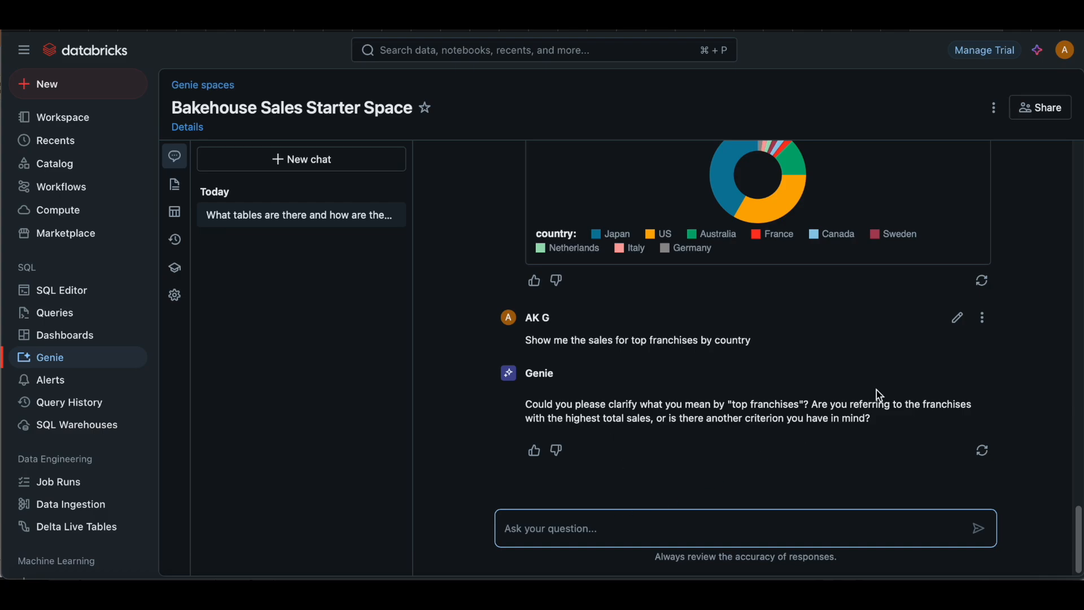
Step: Answer Genie's clarifying question with "I am referring to franchises with the highest total sales"
left_click_drag(924, 405, 651, 416)
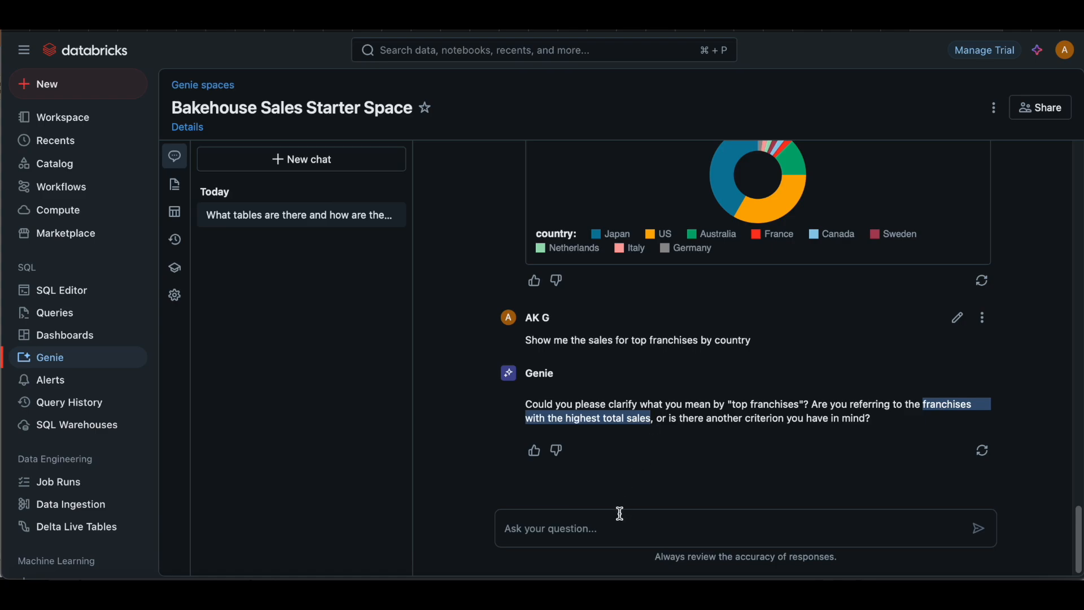
left_click(602, 530)
type("I am re")
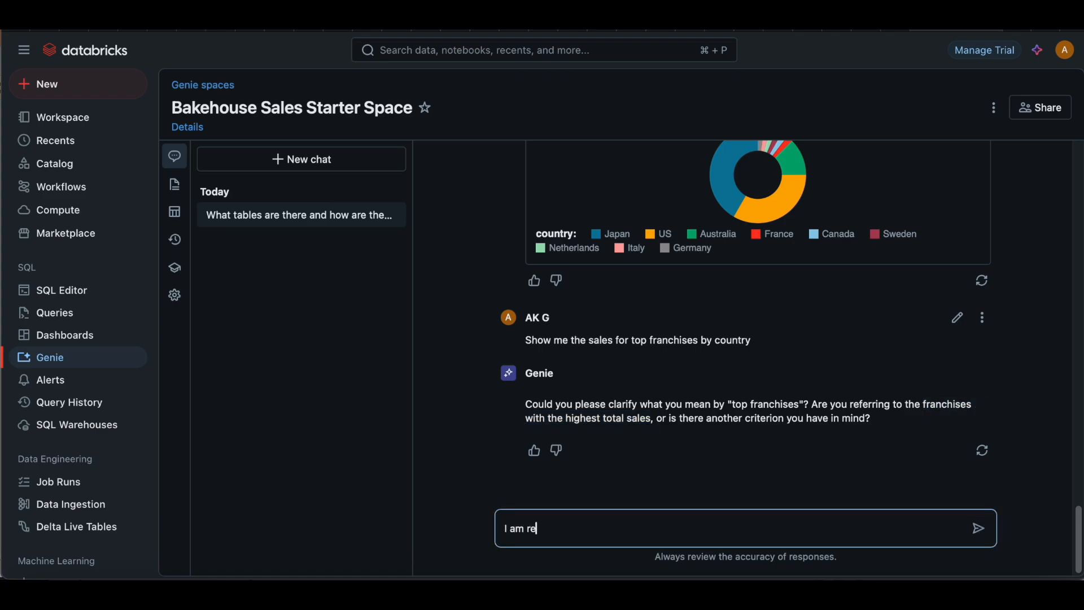
type("ferring to franchises with the highest total sales")
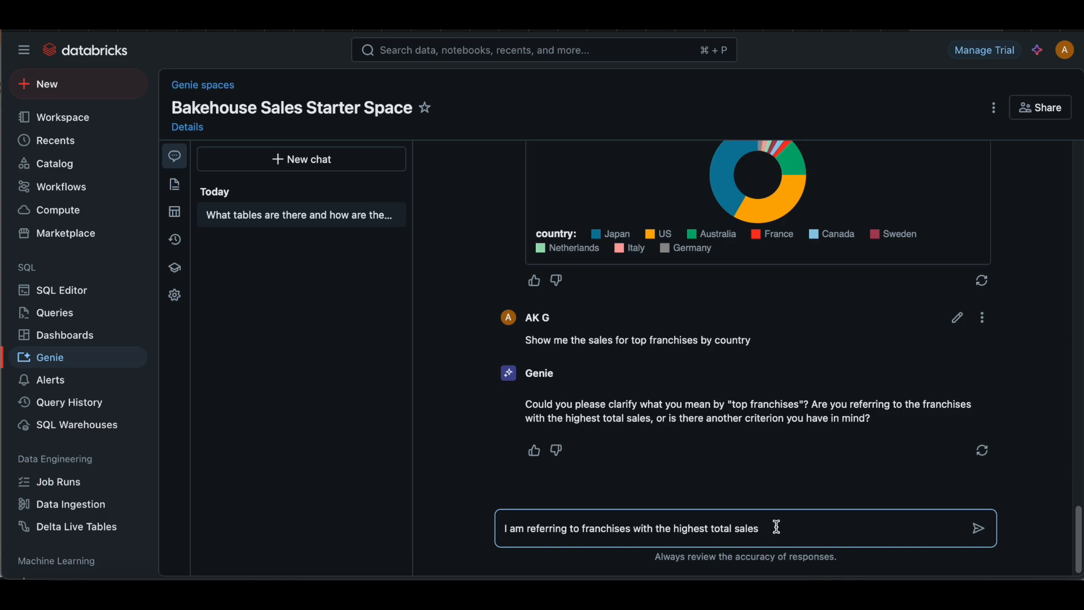
key("Return")
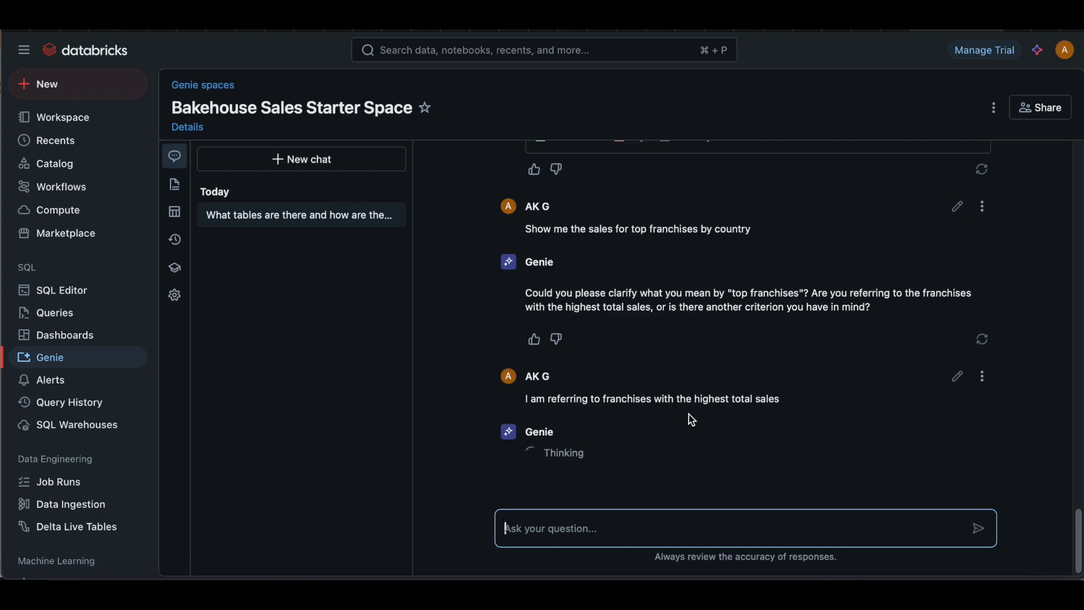
Step: Review the result table and chart of total sales per franchise by country
scroll(690, 415, "down", 5)
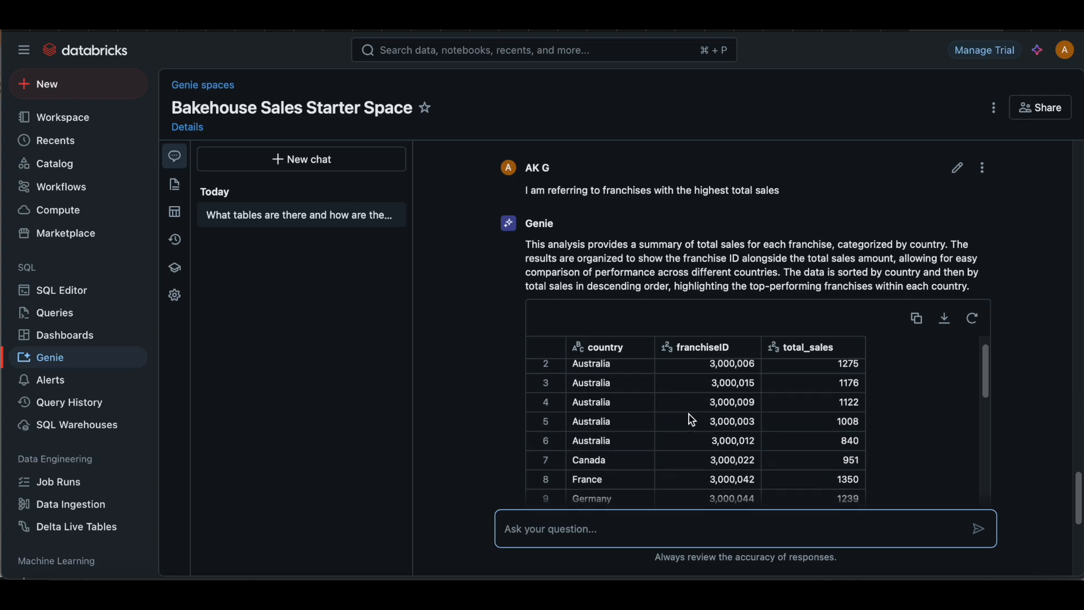
scroll(920, 413, "up", 2)
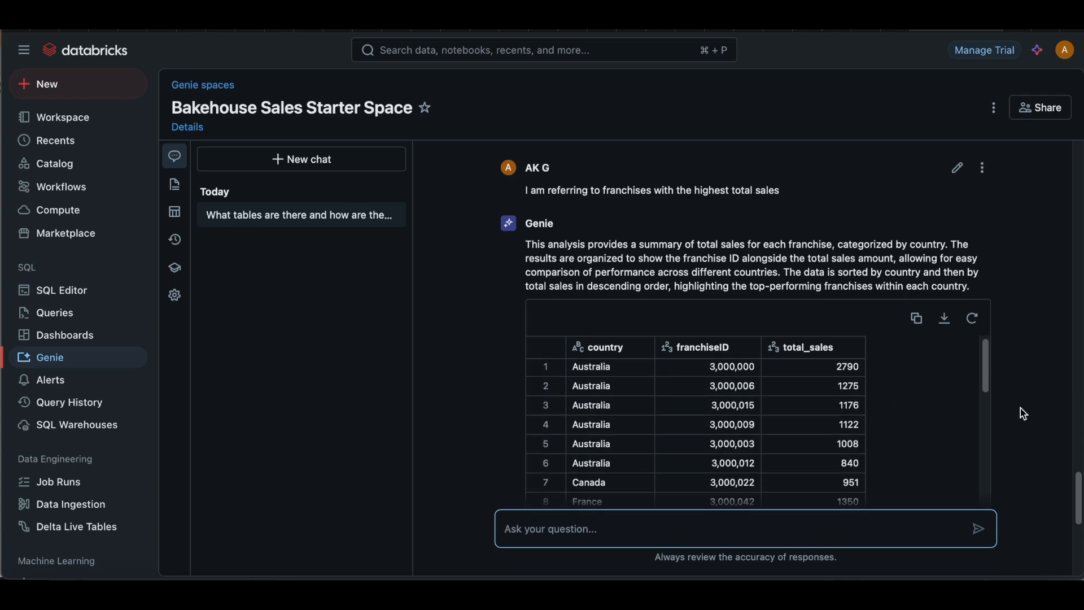
scroll(1024, 413, "down", 10)
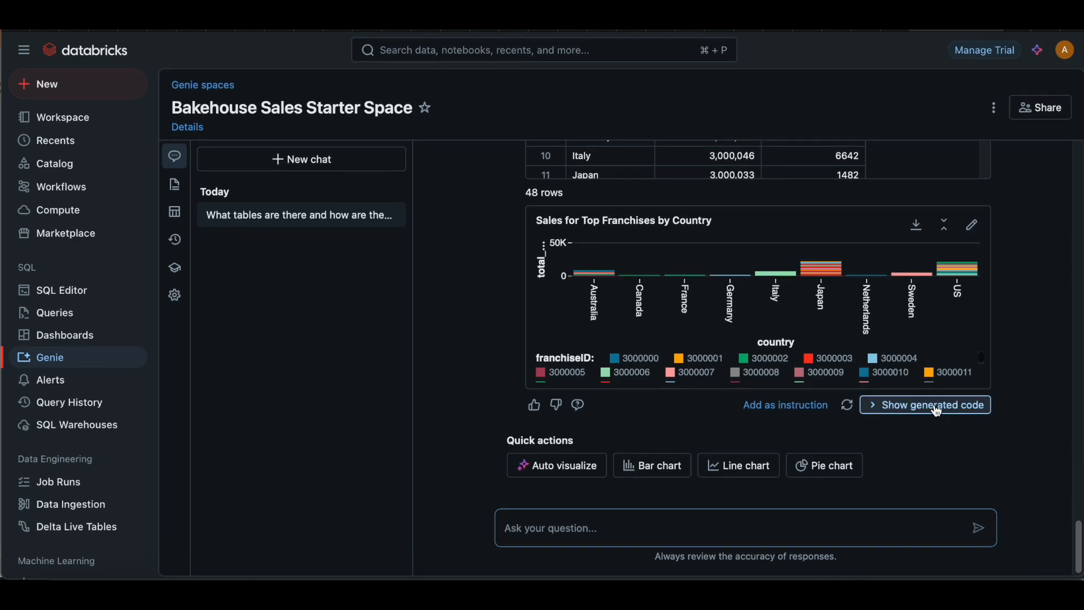
Step: Reveal the generated SQL for the top-franchises answer and examine the franchise_sales subquery's selected columns and join on franchiseID
left_click(937, 411)
scroll(834, 402, "down", 5)
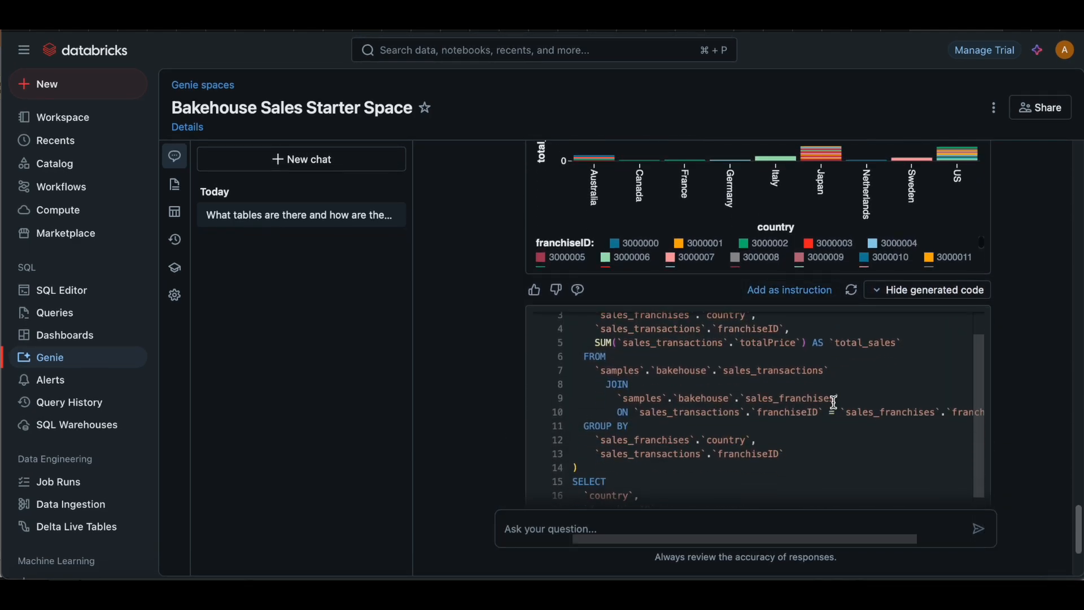
scroll(835, 403, "up", 2)
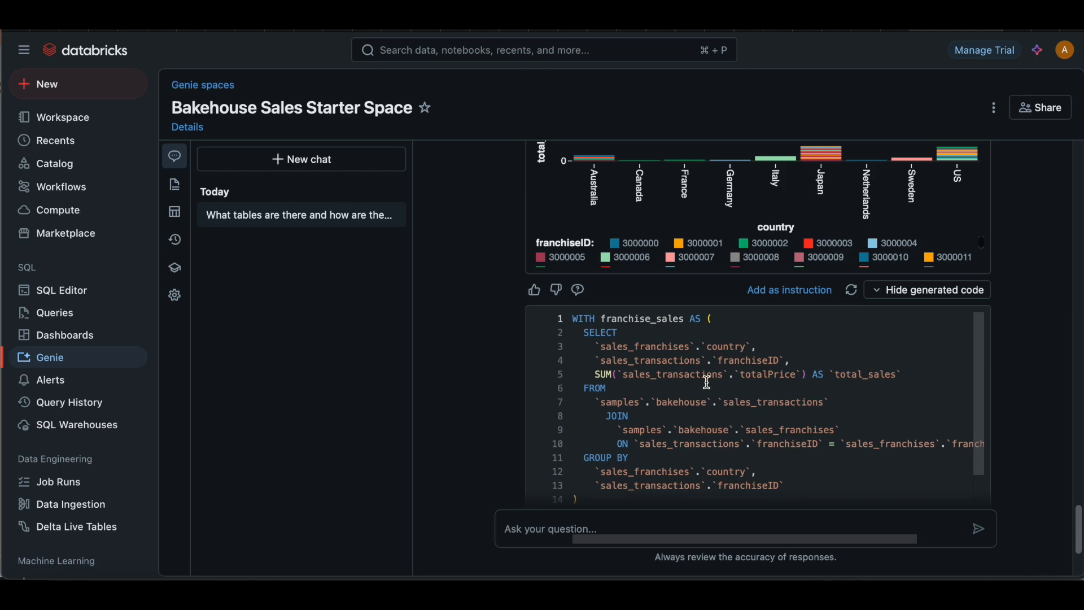
left_click_drag(685, 346, 757, 361)
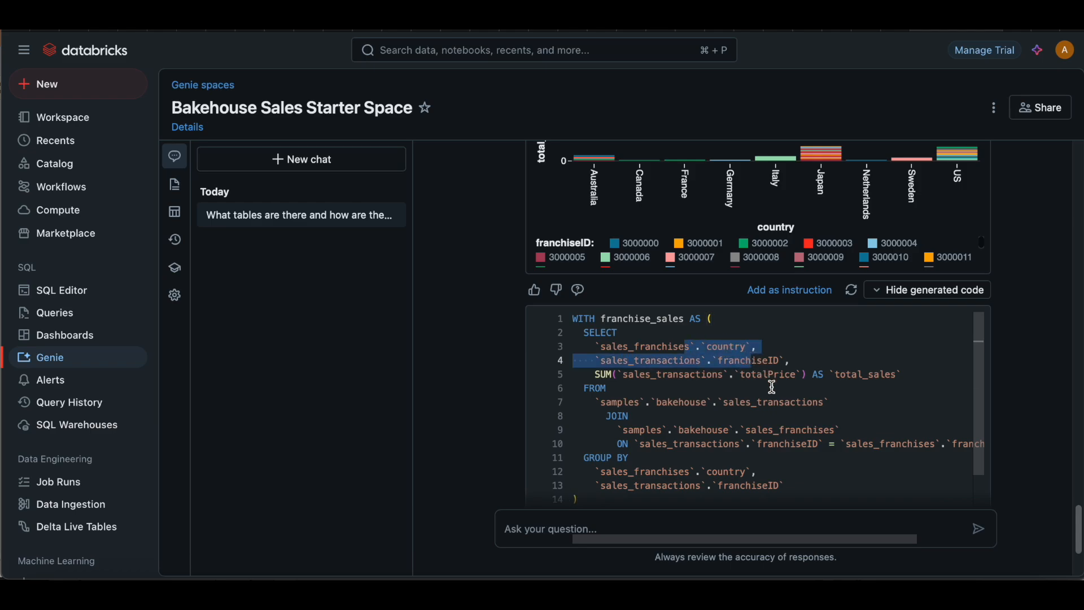
scroll(773, 388, "down", 1)
scroll(772, 387, "down", 3)
left_click_drag(679, 383, 842, 382)
scroll(721, 465, "down", 2)
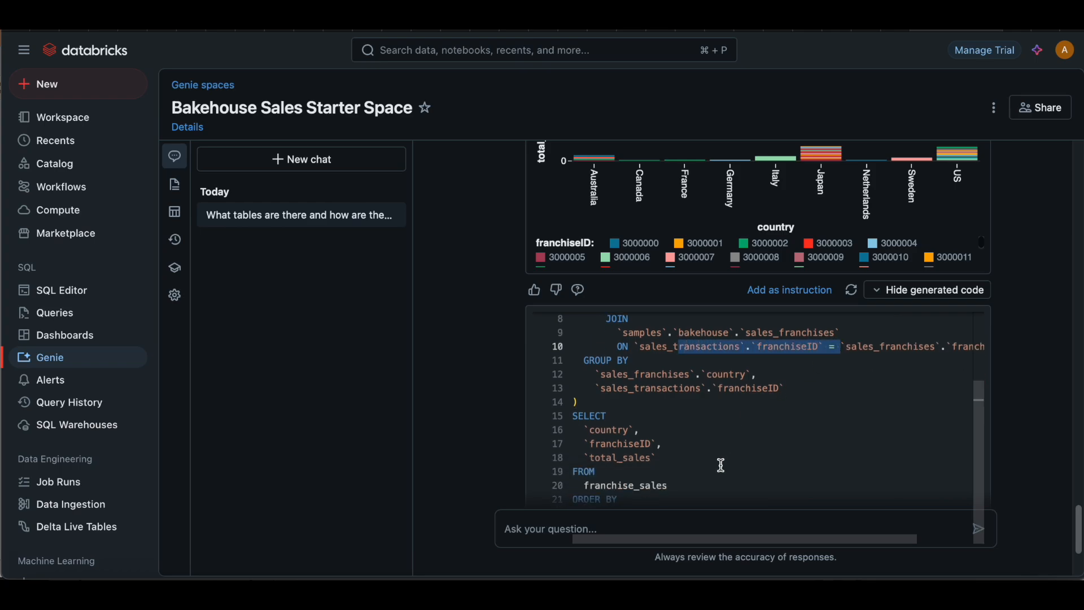
Step: Examine the final SELECT from franchise_sales and its ordering by country and total_sales
scroll(1005, 452, "down", 2)
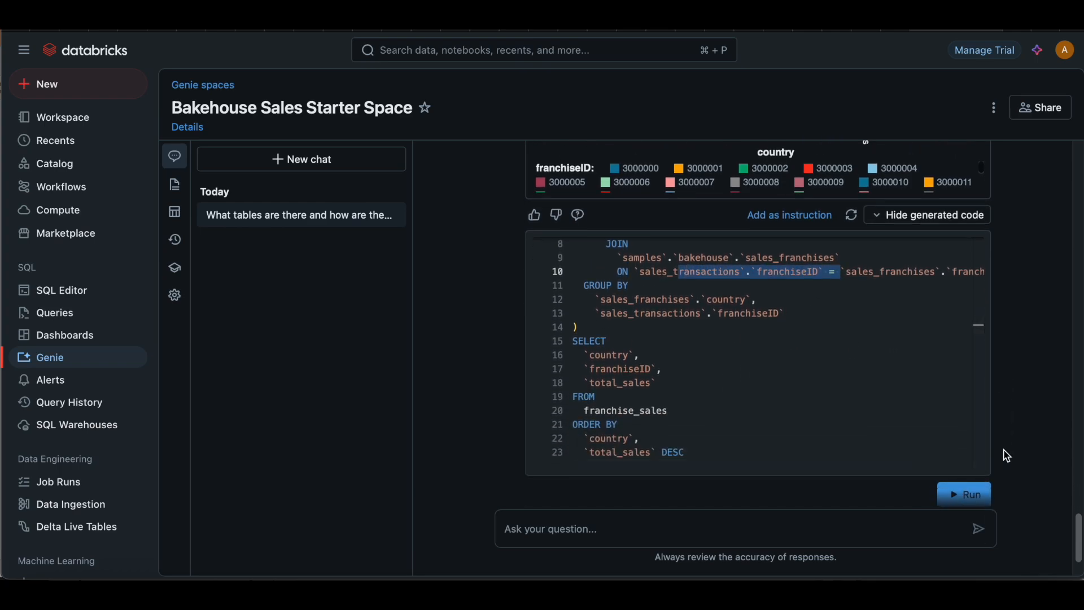
scroll(1008, 455, "down", 1)
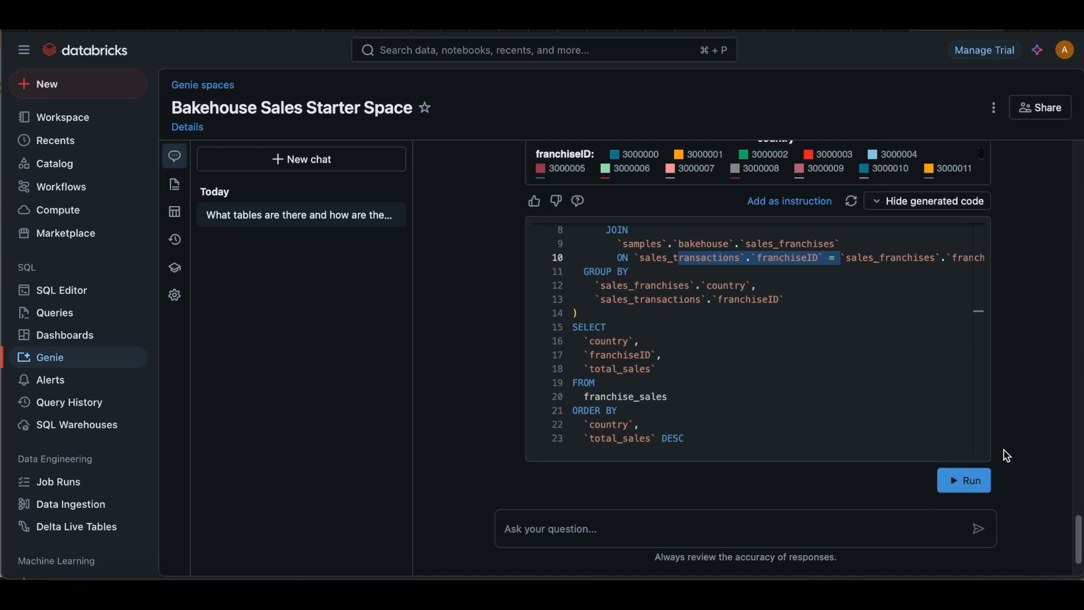
scroll(1008, 455, "down", 1)
Step: Copy "Show me the sales for top 2 franchises for every country" from the Word document and ask it in the Genie chat in Safari
key("super+Tab")
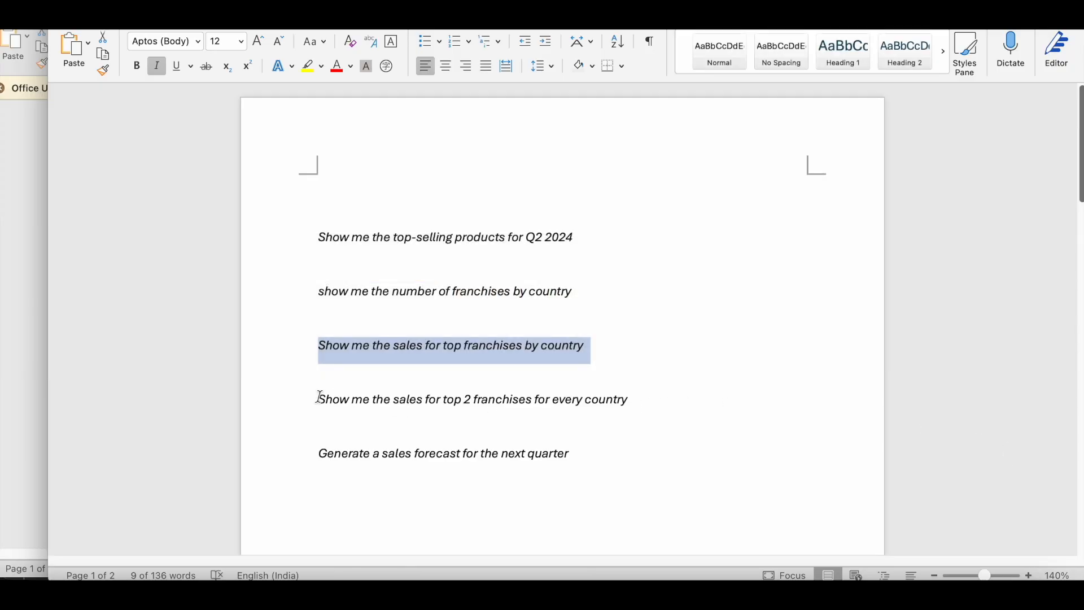
left_click_drag(319, 397, 614, 401)
key("super+c")
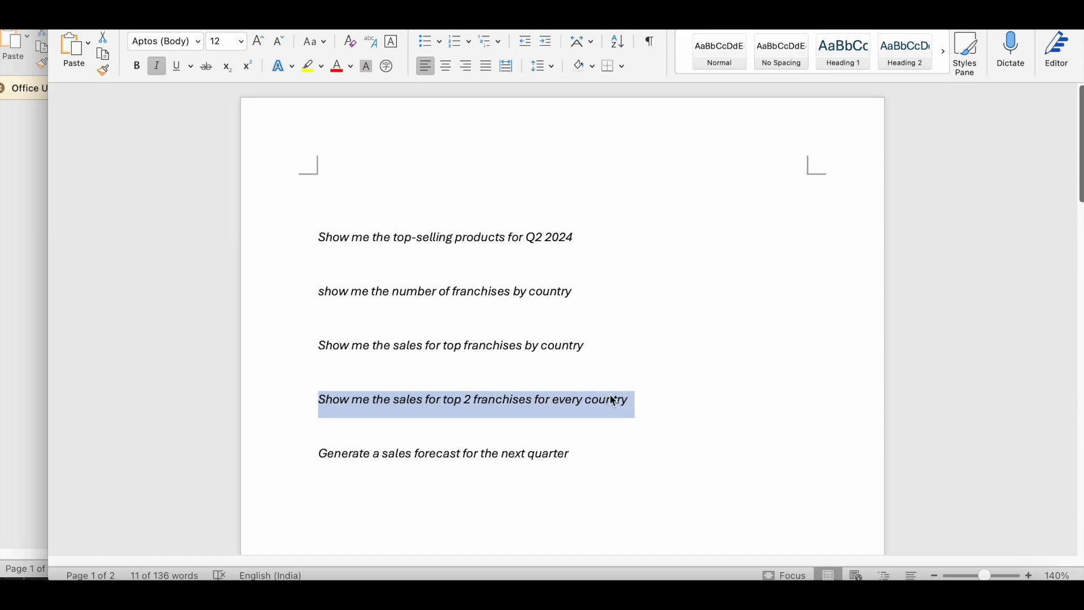
key("super+Tab")
left_click(636, 534)
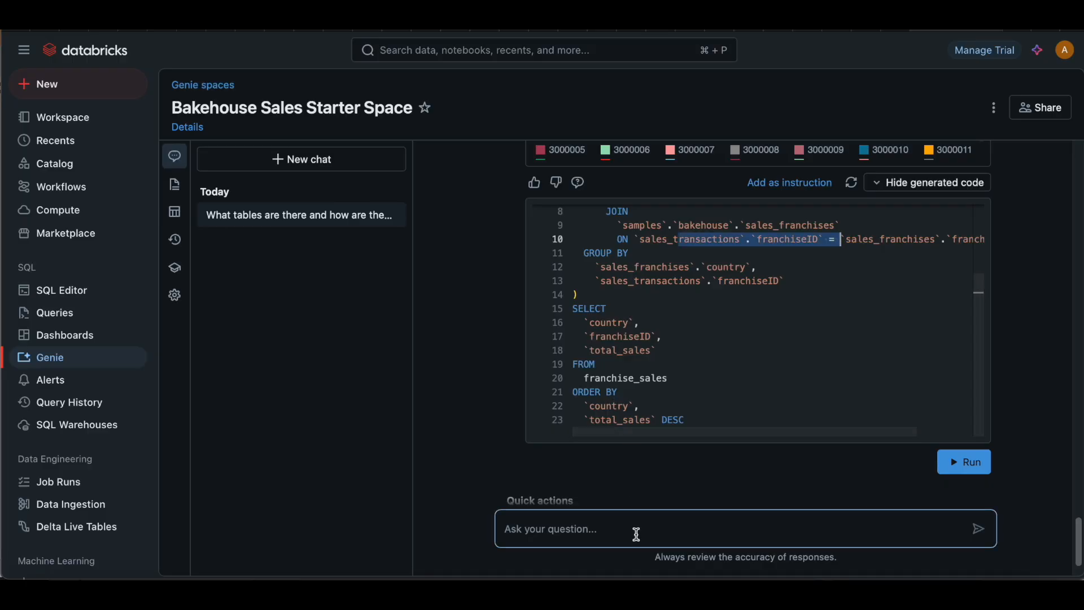
scroll(636, 534, "down", 2)
left_click(603, 527)
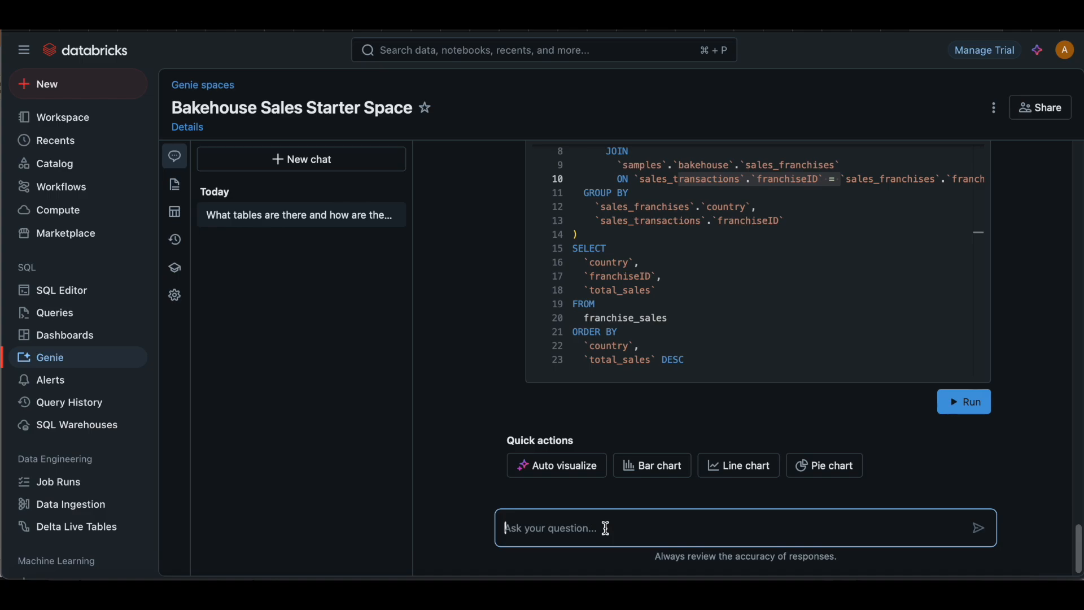
key("super+v")
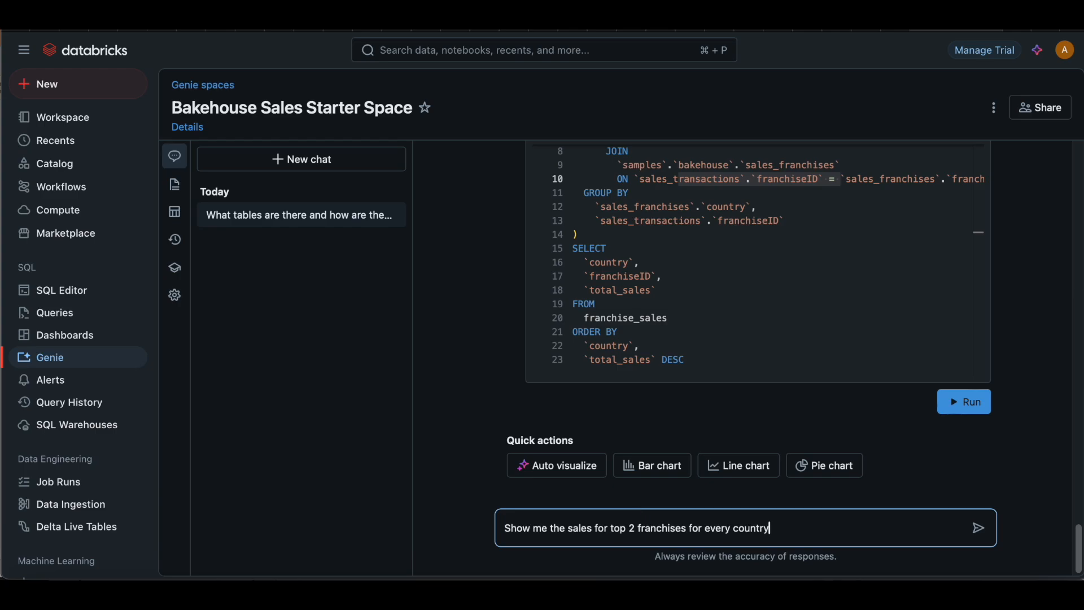
key("Return")
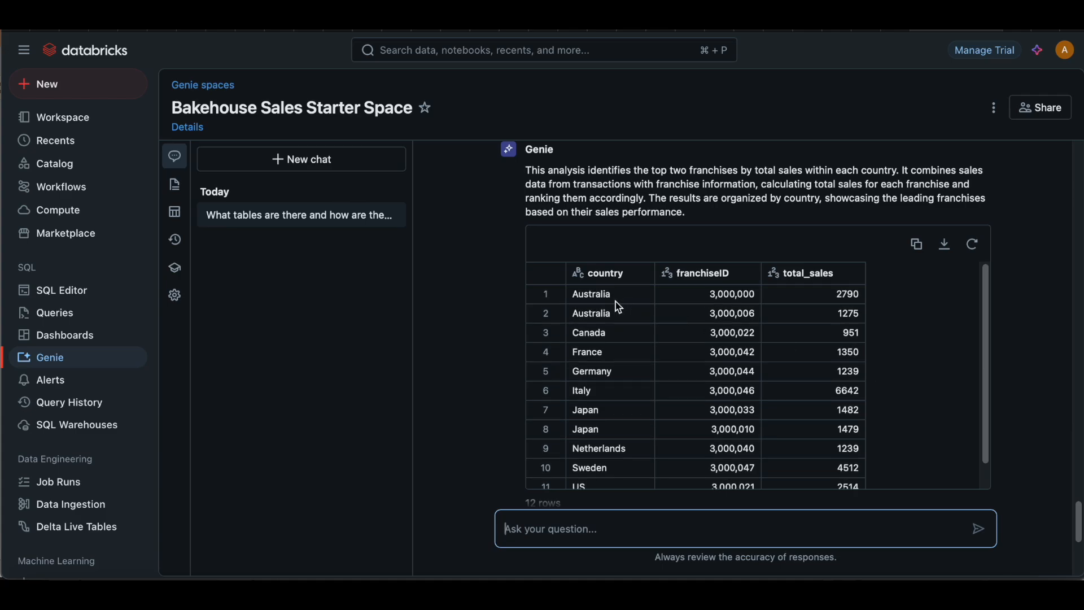
Step: Review the country, franchiseID and total_sales rows in the result table for the top 2 franchises of every country
scroll(671, 365, "down", 2)
scroll(672, 366, "down", 2)
scroll(672, 365, "down", 2)
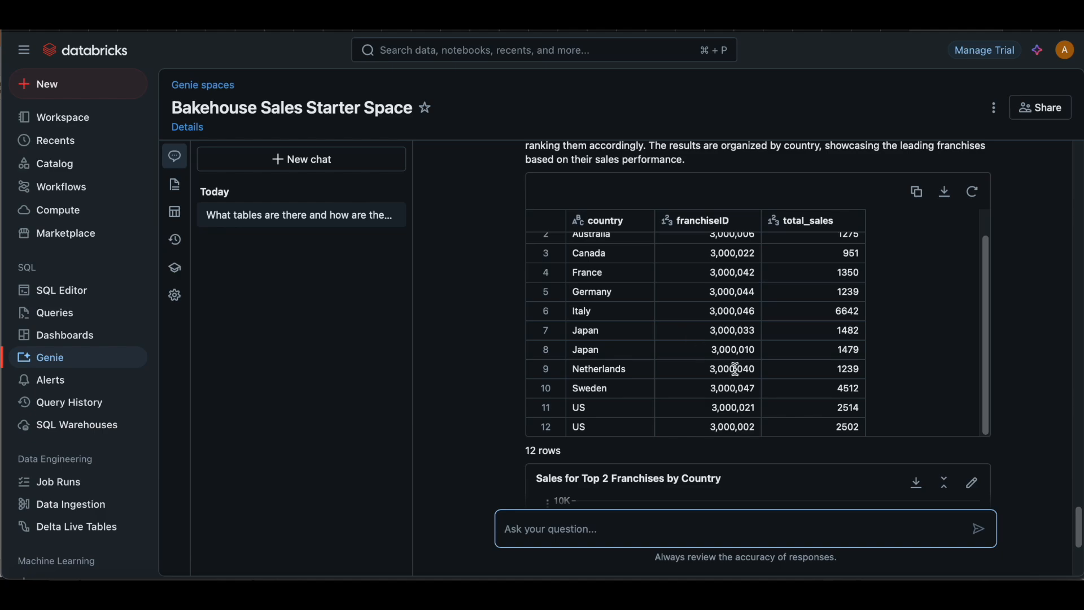
scroll(736, 370, "down", 1)
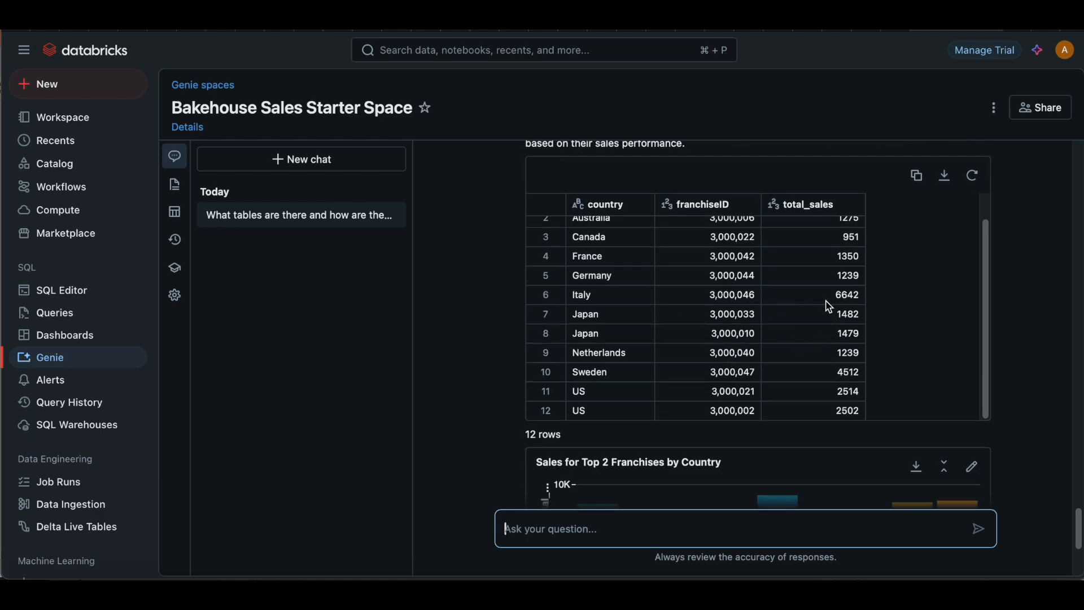
Step: Review the top 2 franchises table and its sales-by-country chart, and reveal the generated SQL for that answer
scroll(828, 307, "up", 3)
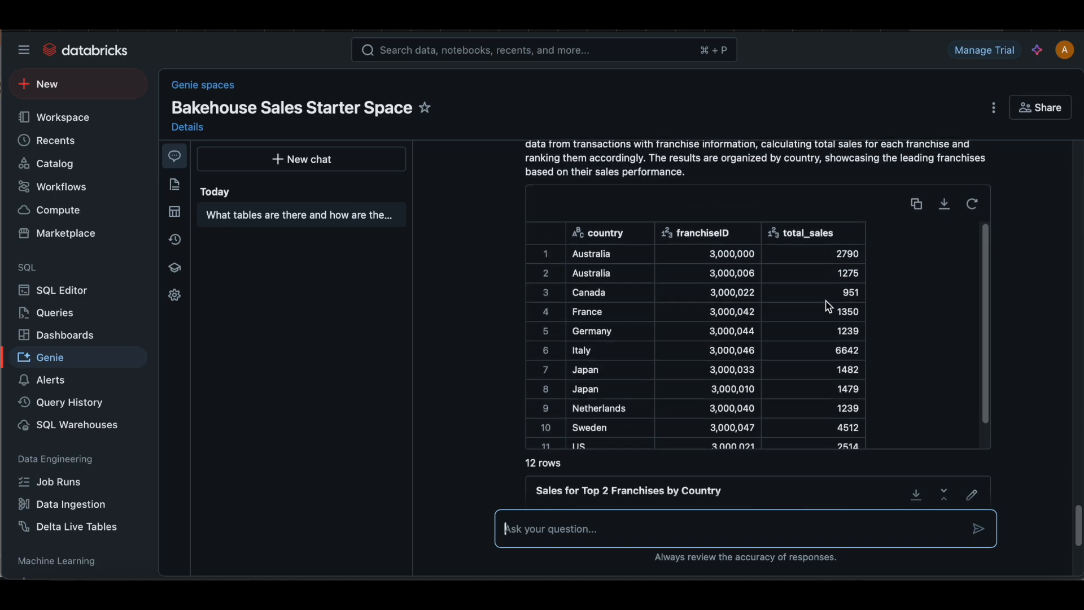
scroll(1028, 305, "down", 3)
scroll(1028, 305, "down", 5)
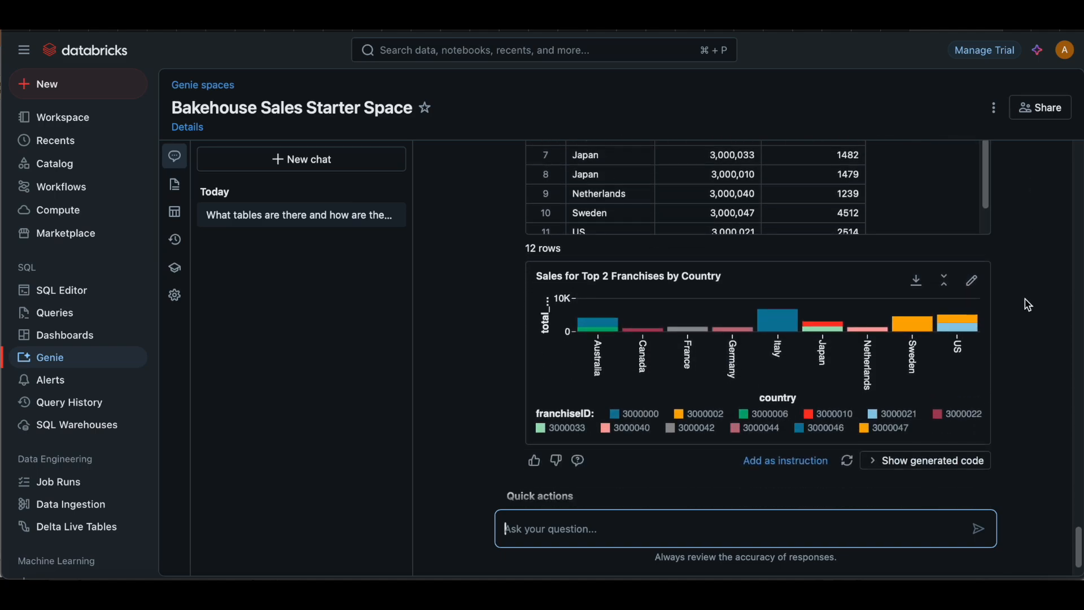
left_click(912, 407)
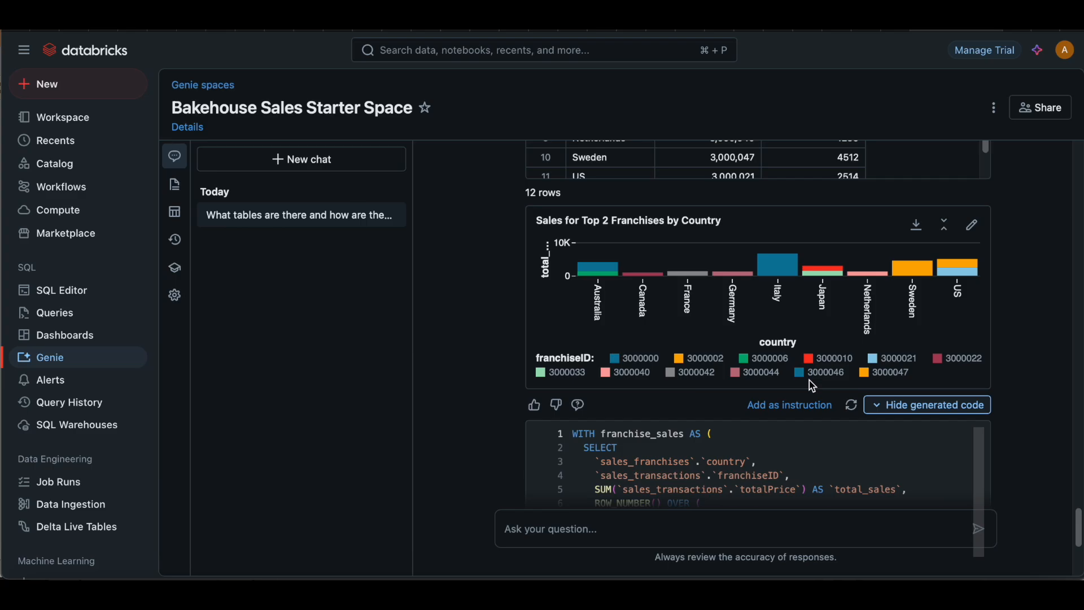
scroll(1012, 372, "down", 5)
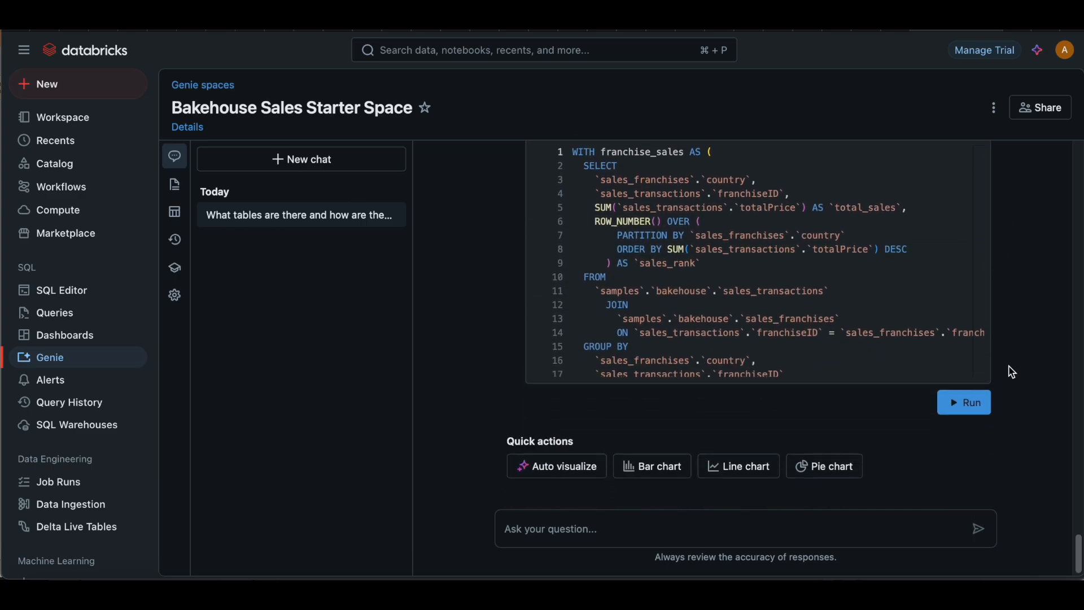
scroll(1010, 370, "up", 1)
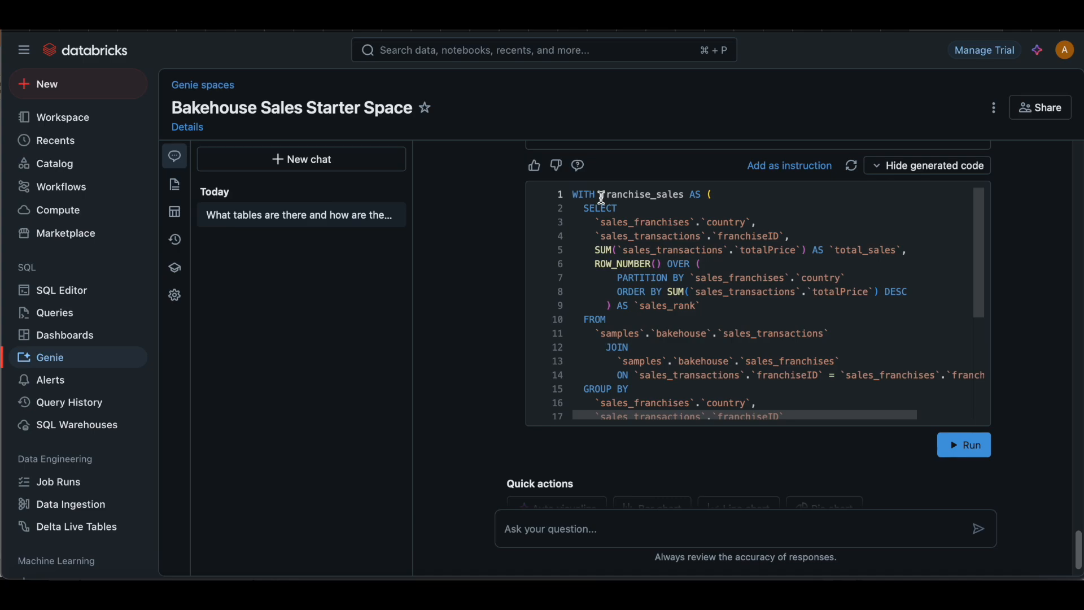
Step: Examine the franchise_sales subquery's totalPrice sum and the ROW_NUMBER ranking partitioned by country and ordered by total price descending
left_click_drag(615, 250, 754, 249)
left_click(685, 278)
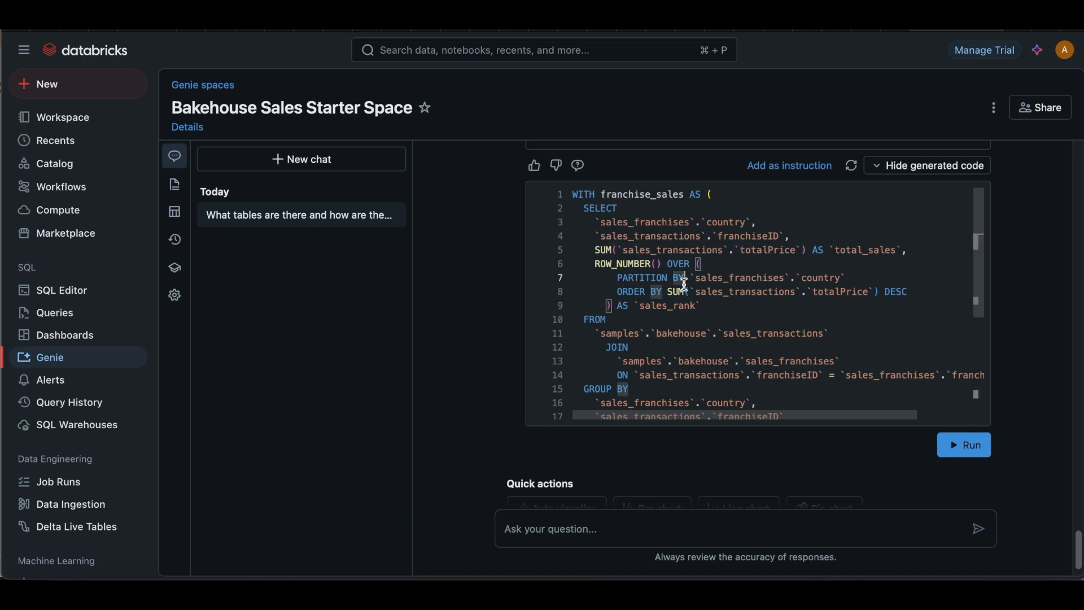
scroll(684, 280, "down", 1)
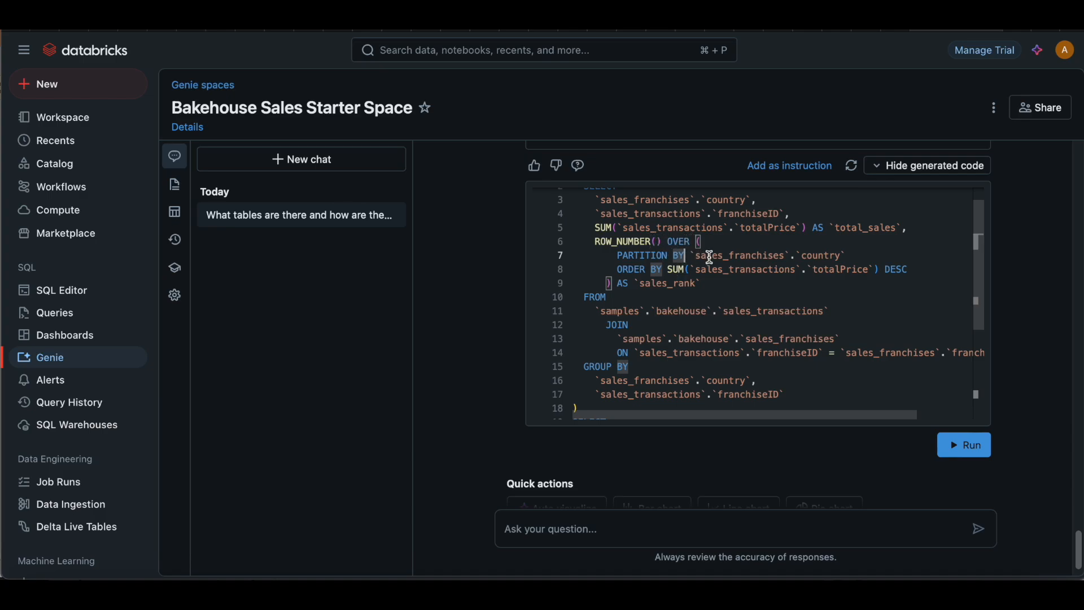
left_click_drag(696, 270, 822, 270)
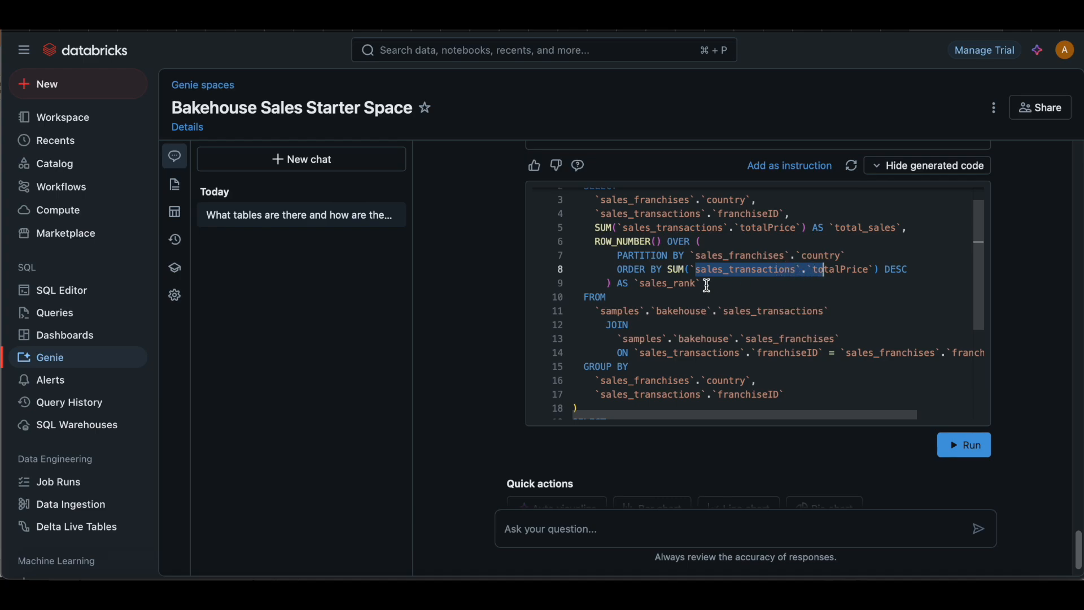
Step: Examine the final SELECT from franchise_sales and its filter on sales_rank, and look over the whole query again
scroll(690, 283, "down", 5)
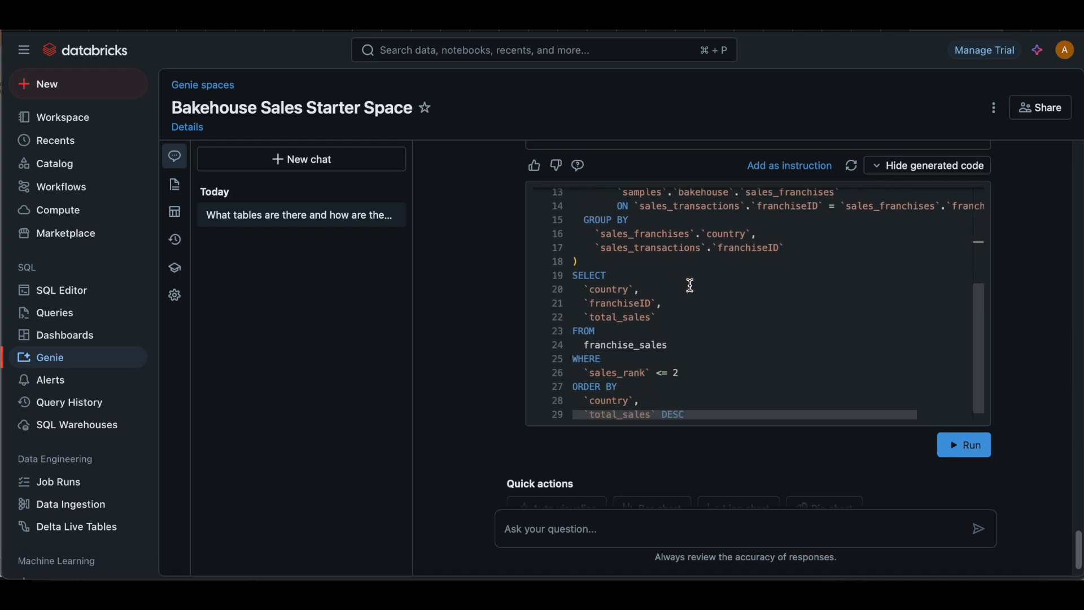
scroll(690, 285, "down", 1)
left_click(602, 361)
left_click_drag(602, 362, 685, 362)
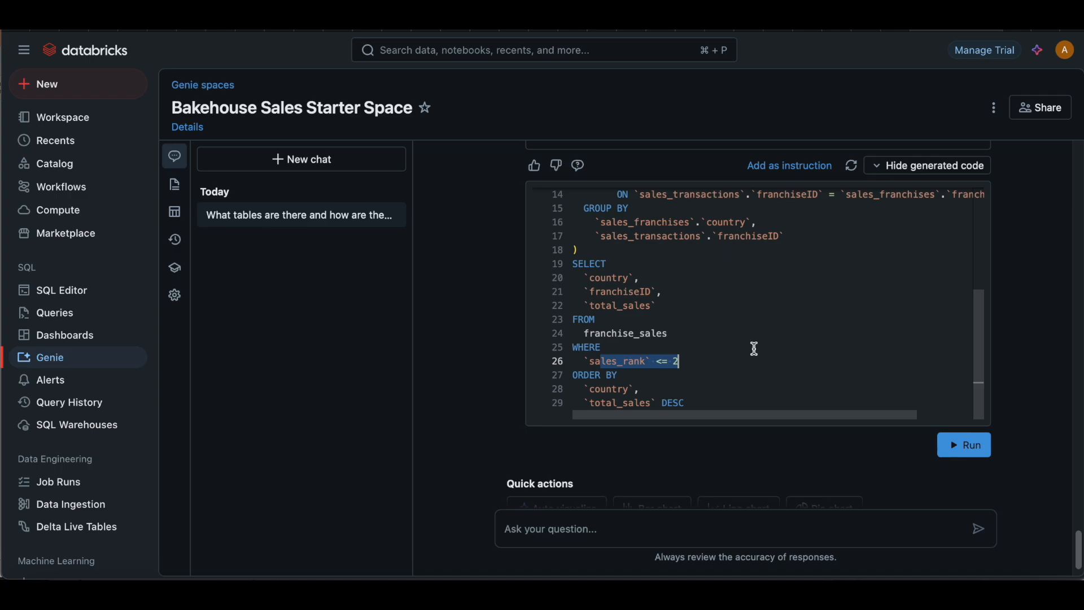
scroll(755, 348, "up", 7)
scroll(754, 348, "down", 7)
scroll(754, 348, "up", 7)
scroll(464, 301, "up", 4)
scroll(464, 301, "up", 3)
scroll(464, 301, "down", 8)
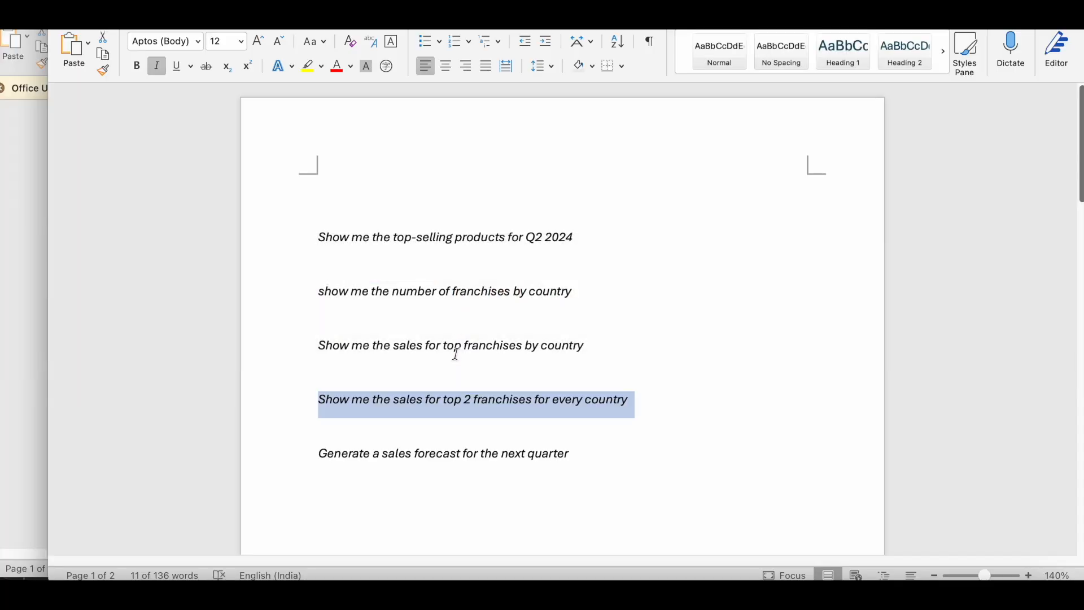
Step: Copy "Generate a sales forecast for the next quarter" from the Word document and ask it in the Genie chat in Safari
left_click(565, 455)
mouse_move(566, 454)
left_mouse_down()
mouse_move(317, 454)
mouse_move(568, 453)
left_mouse_up()
key("super+c")
key("super+Tab")
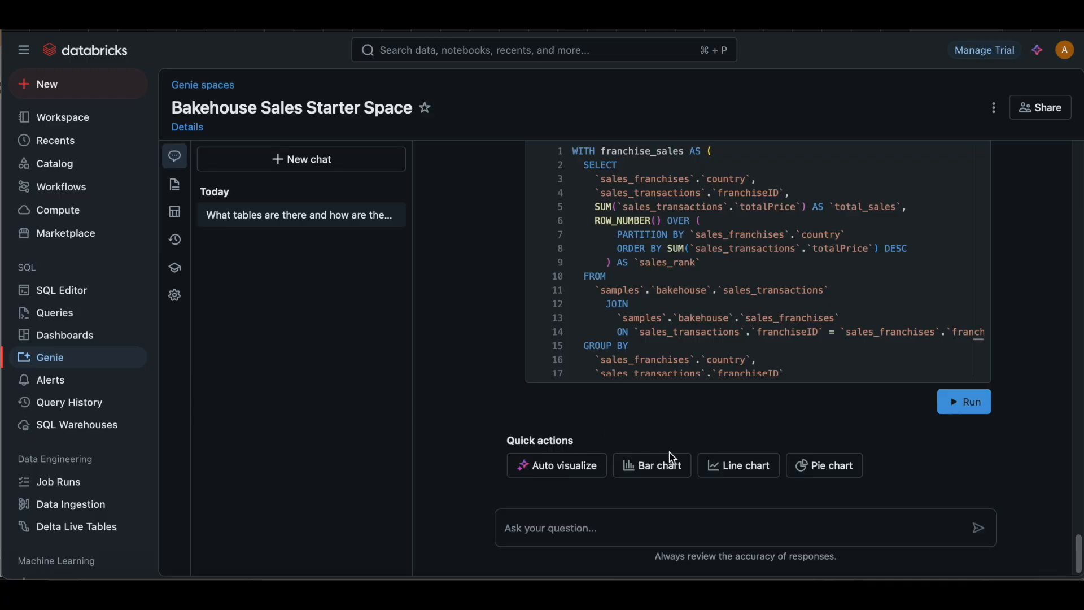
left_click(612, 526)
key("super+v")
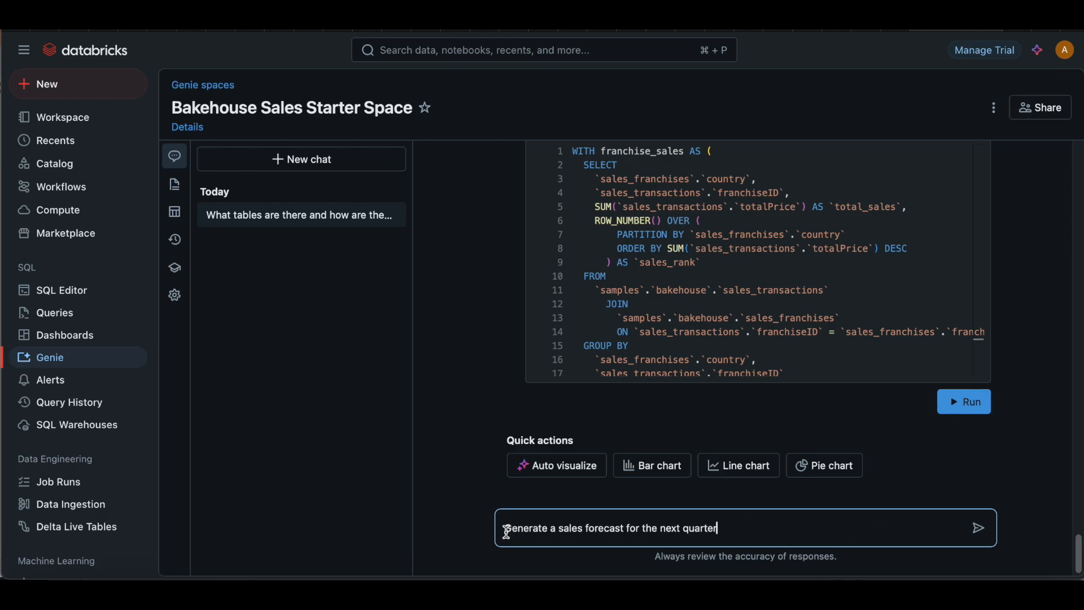
left_click_drag(505, 531, 596, 531)
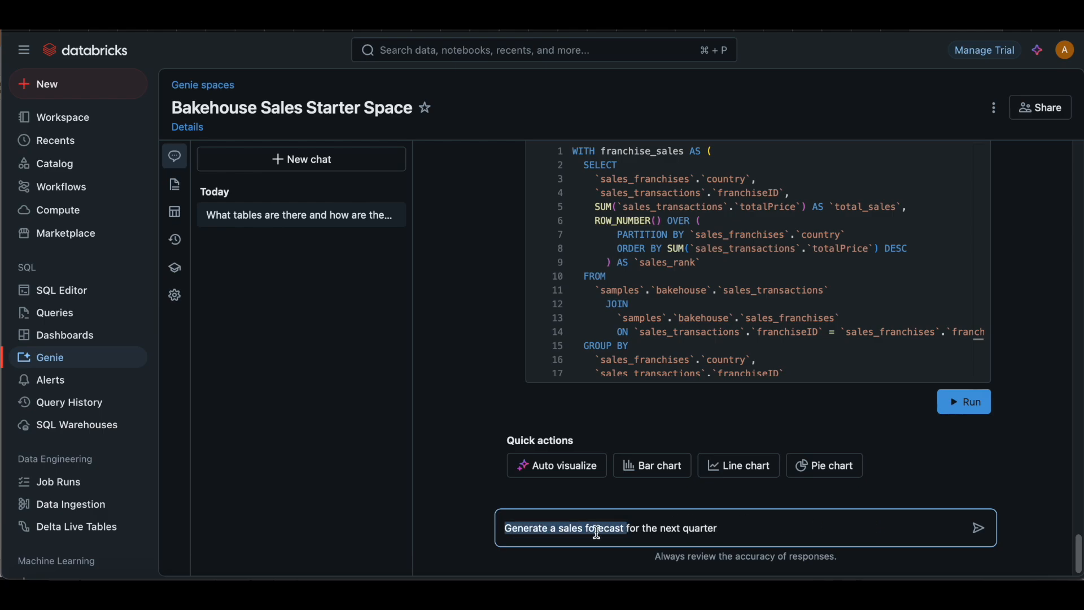
left_click(596, 531)
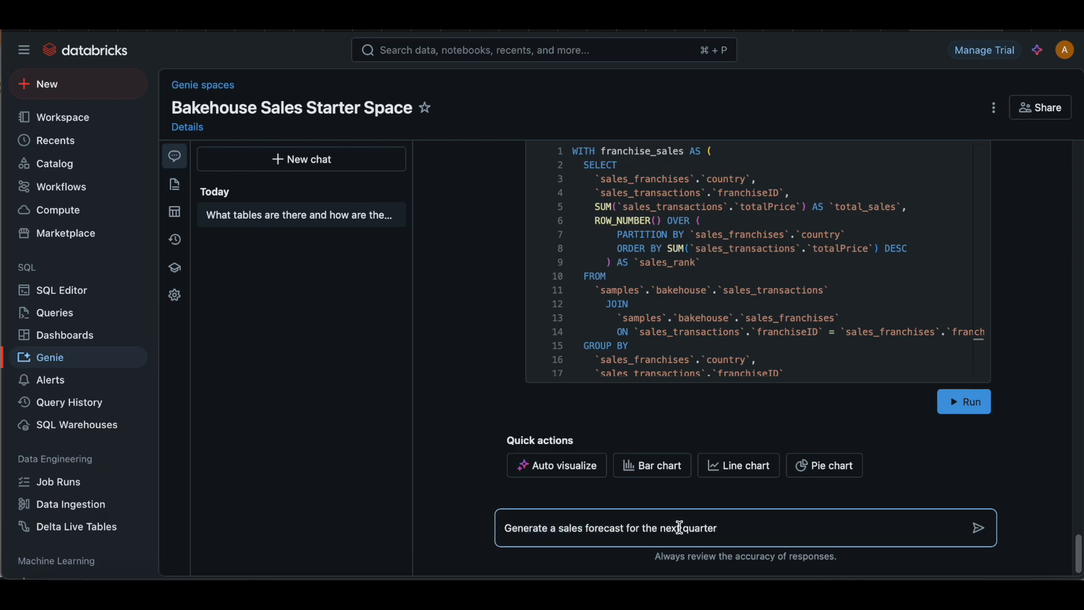
left_click(977, 527)
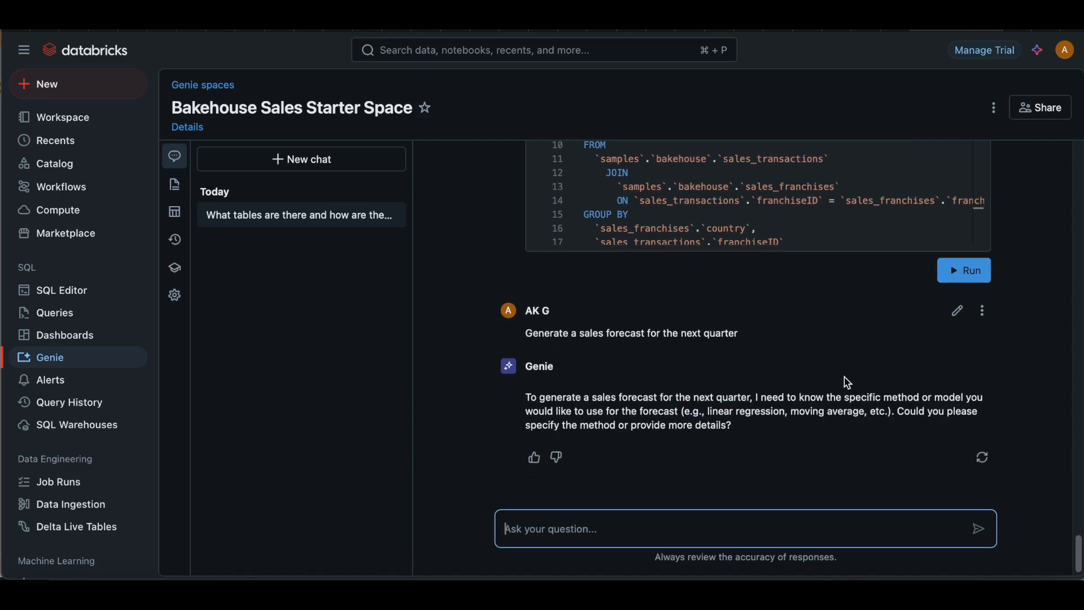
Step: Read Genie's reply to the sales forecast question, including the forecasting methods it suggests
left_click_drag(531, 390, 762, 393)
left_click(772, 394)
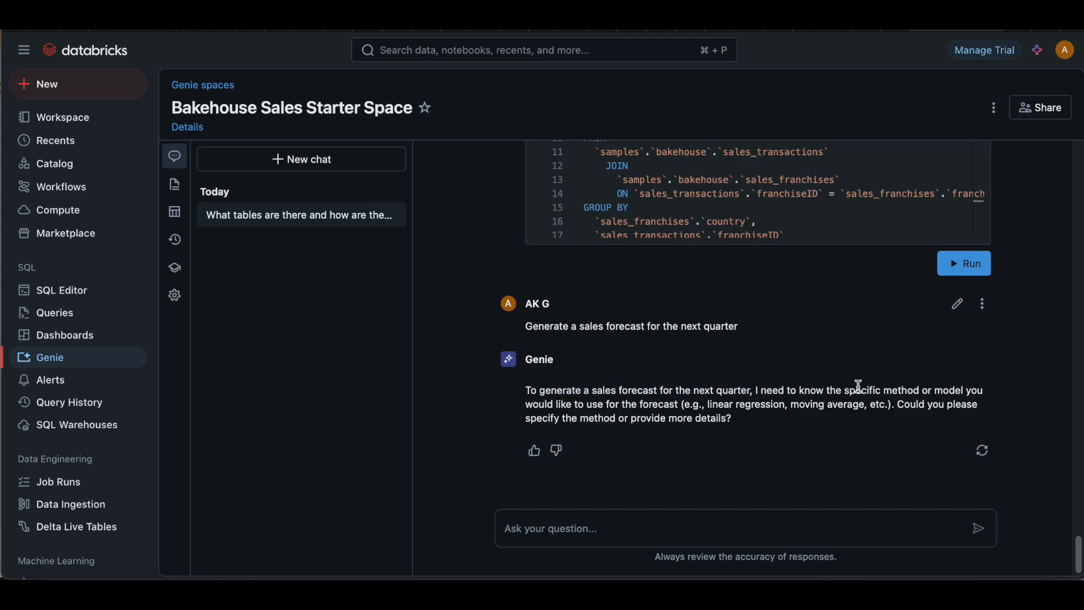
left_click_drag(603, 405, 713, 406)
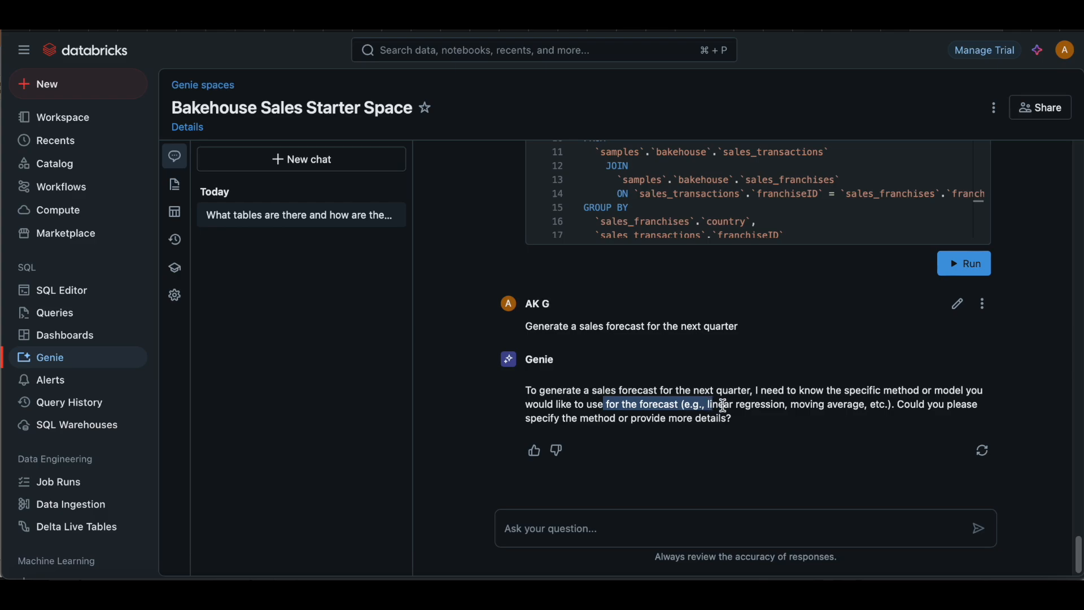
left_click(726, 405)
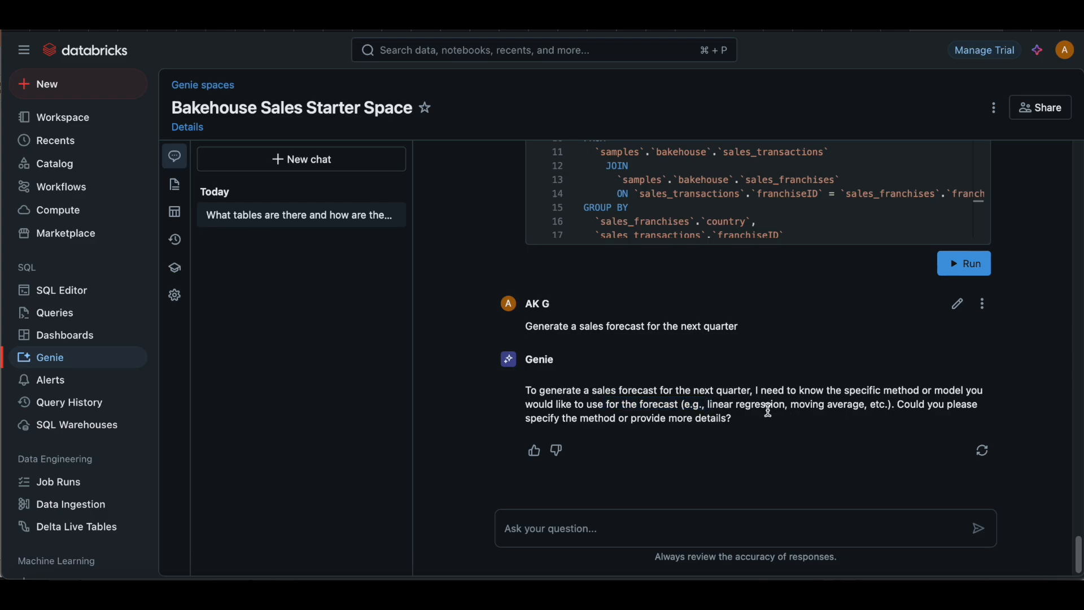
Step: Copy "linear regression" from Genie's reply and send it as the forecast method
left_click_drag(710, 406, 783, 406)
key("super+c")
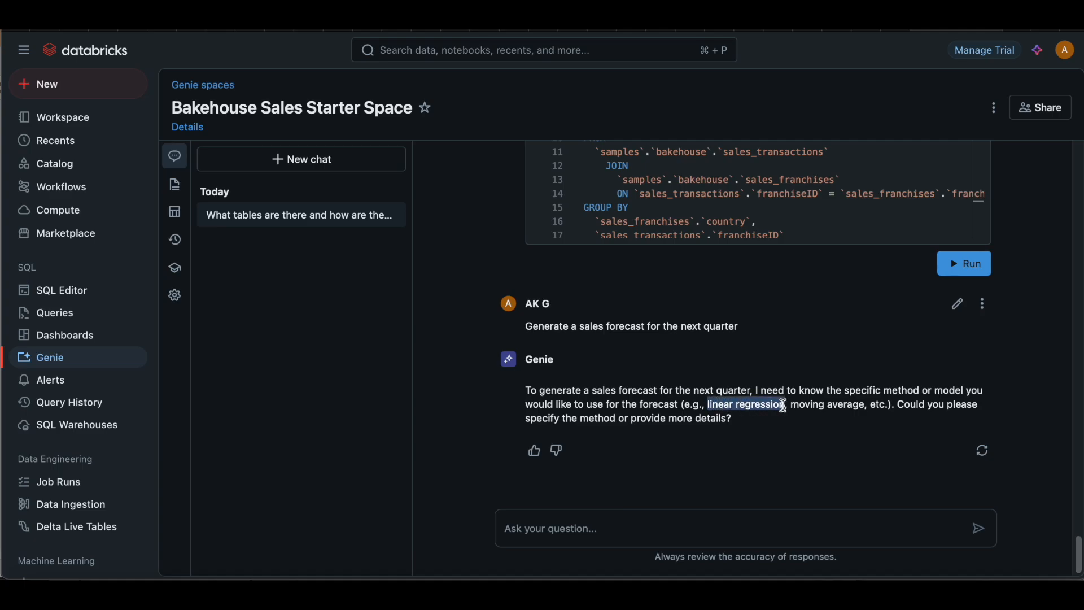
left_click(573, 525)
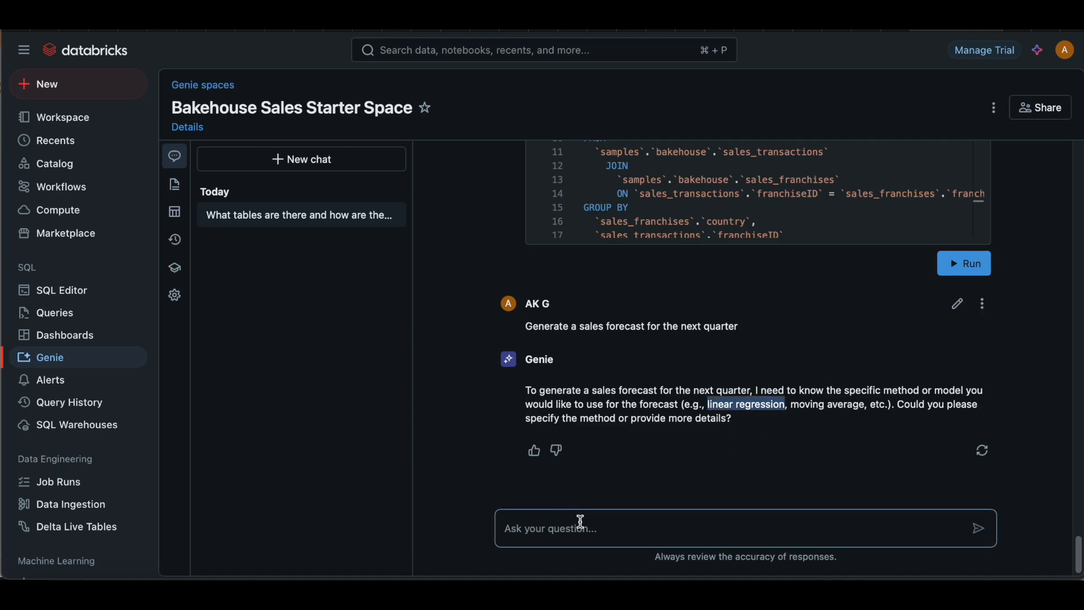
key("super+v")
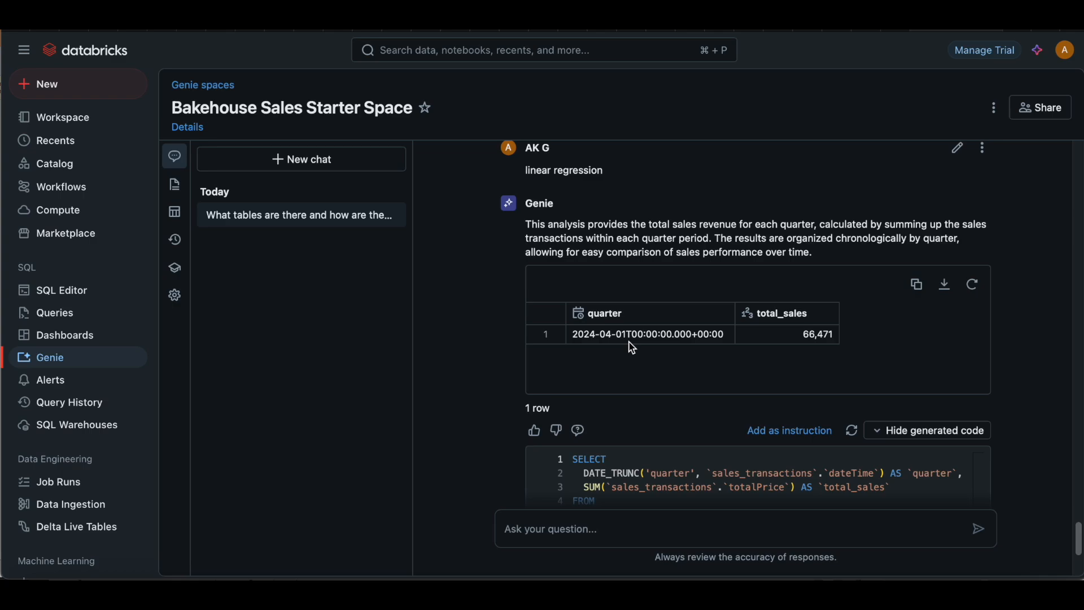
Step: Review the linear regression answer's explanation, quarter and total_sales table and generated SQL against the forecast question
scroll(633, 347, "up", 2)
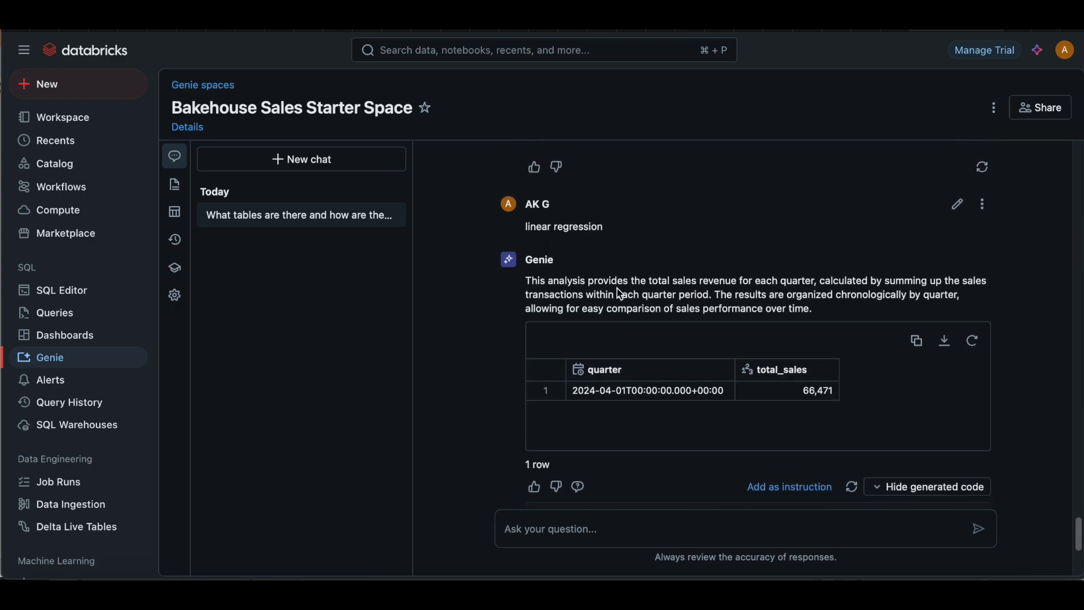
scroll(620, 294, "down", 1)
scroll(621, 294, "down", 2)
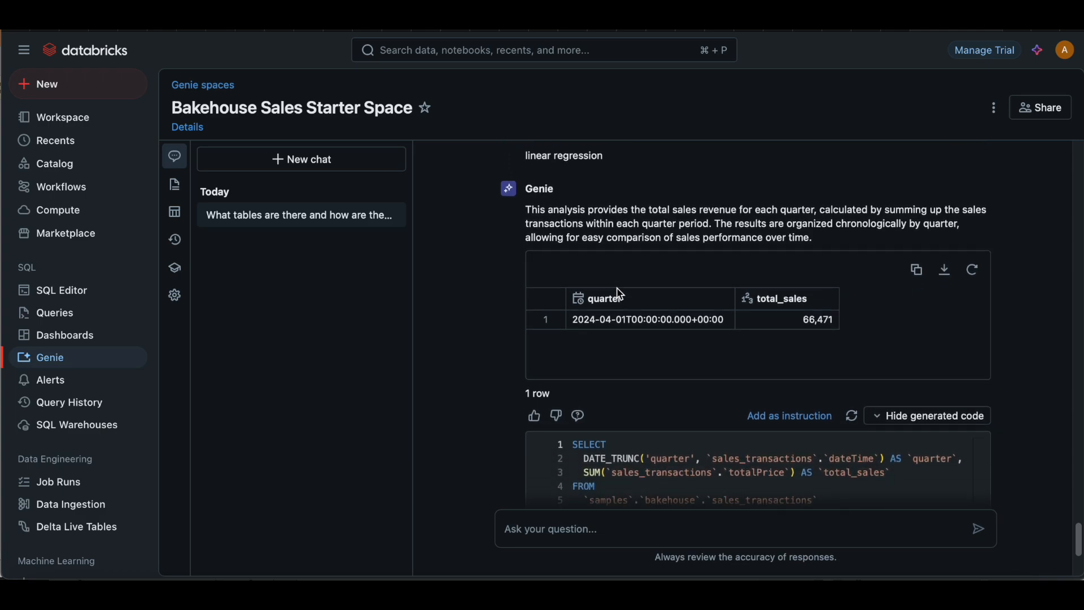
scroll(621, 294, "down", 2)
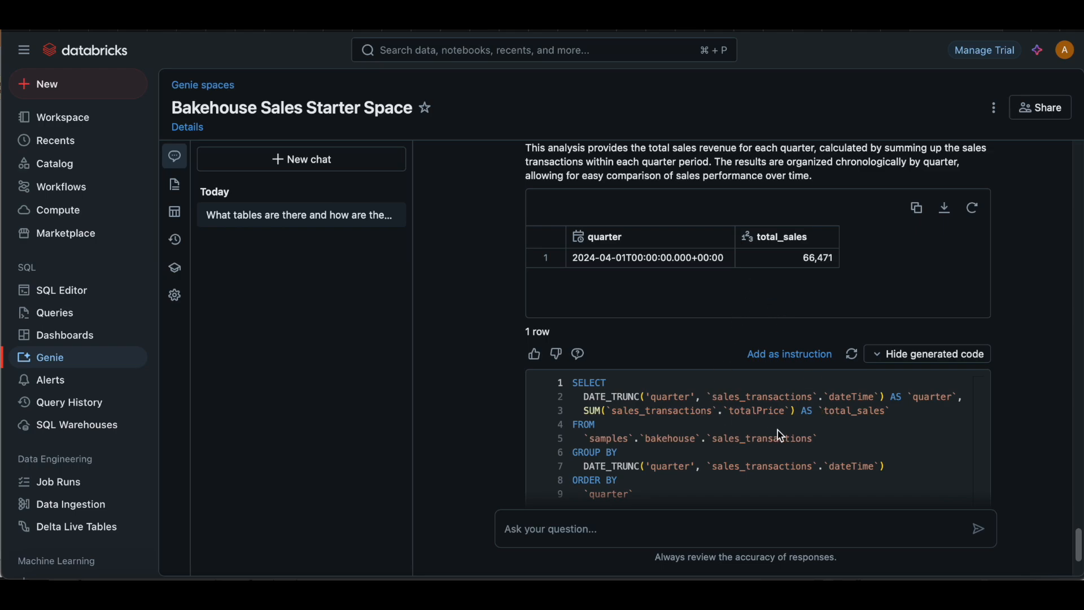
scroll(1010, 455, "down", 2)
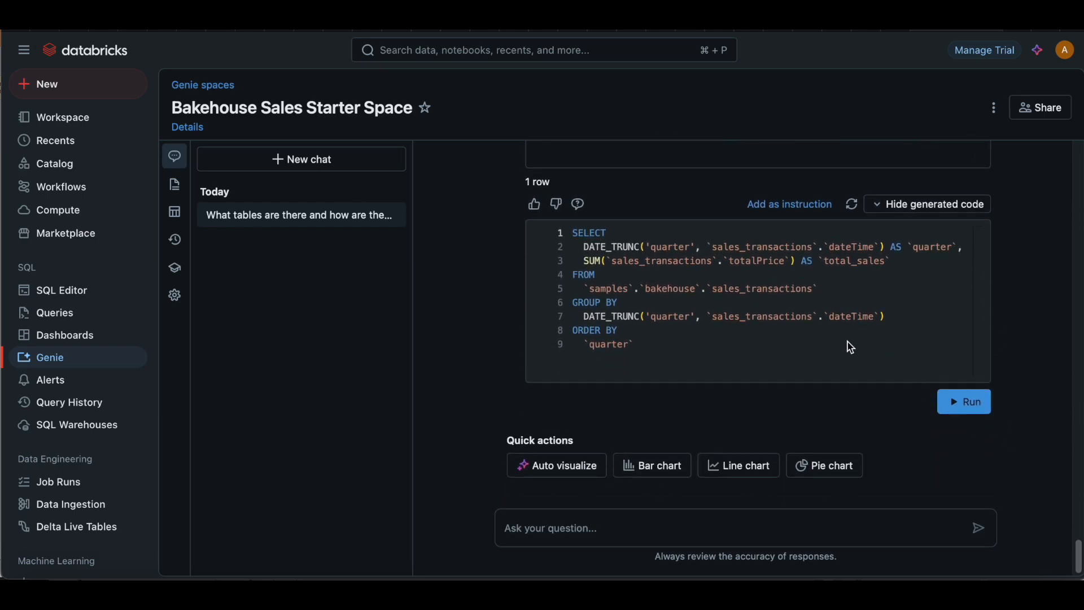
scroll(1026, 319, "up", 3)
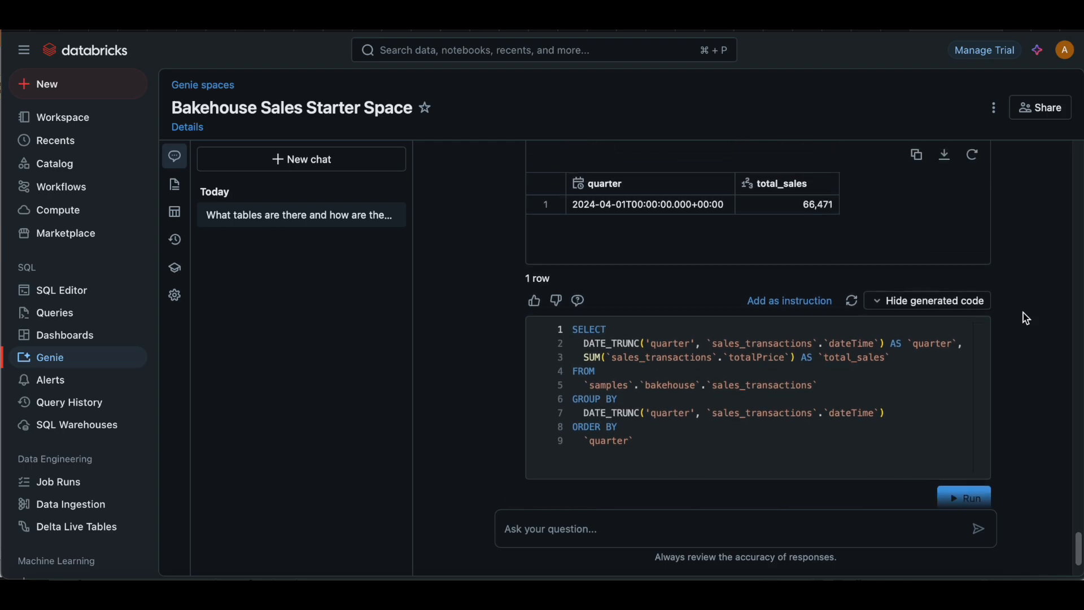
scroll(1026, 319, "up", 4)
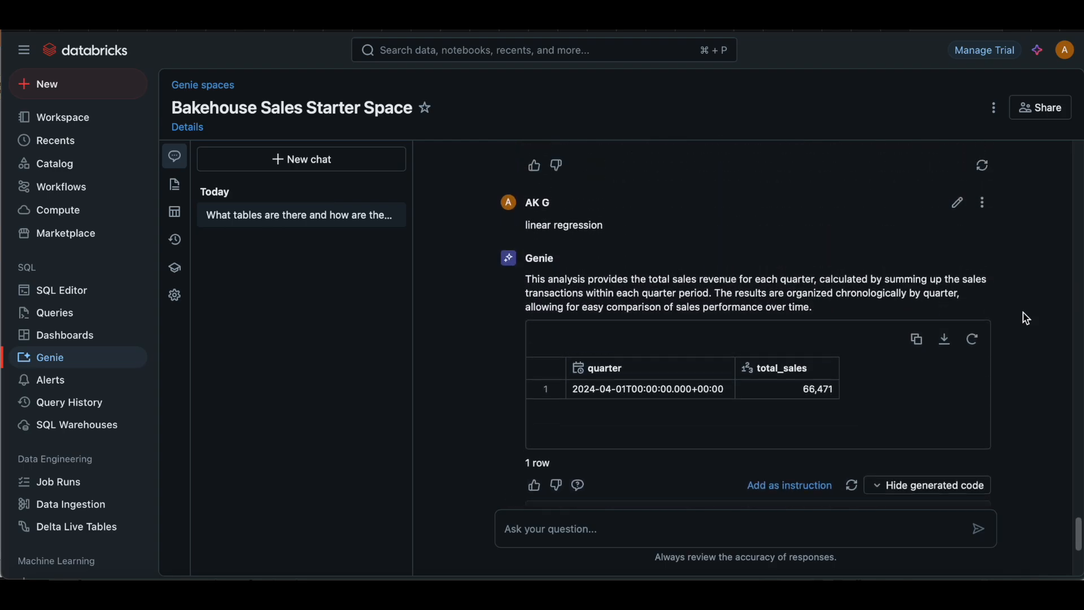
scroll(1027, 319, "up", 2)
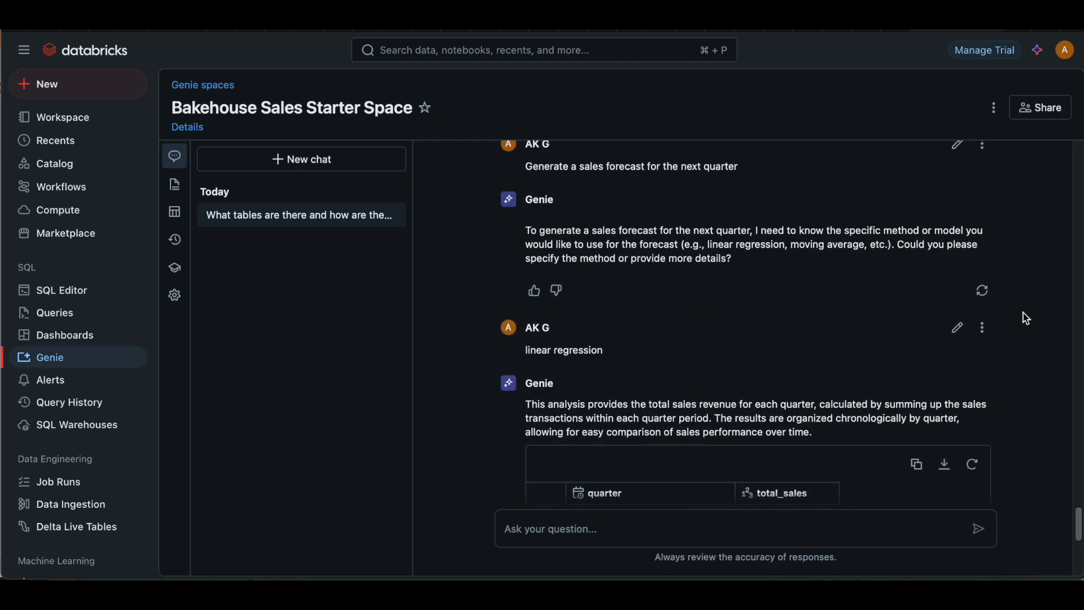
scroll(1027, 319, "down", 8)
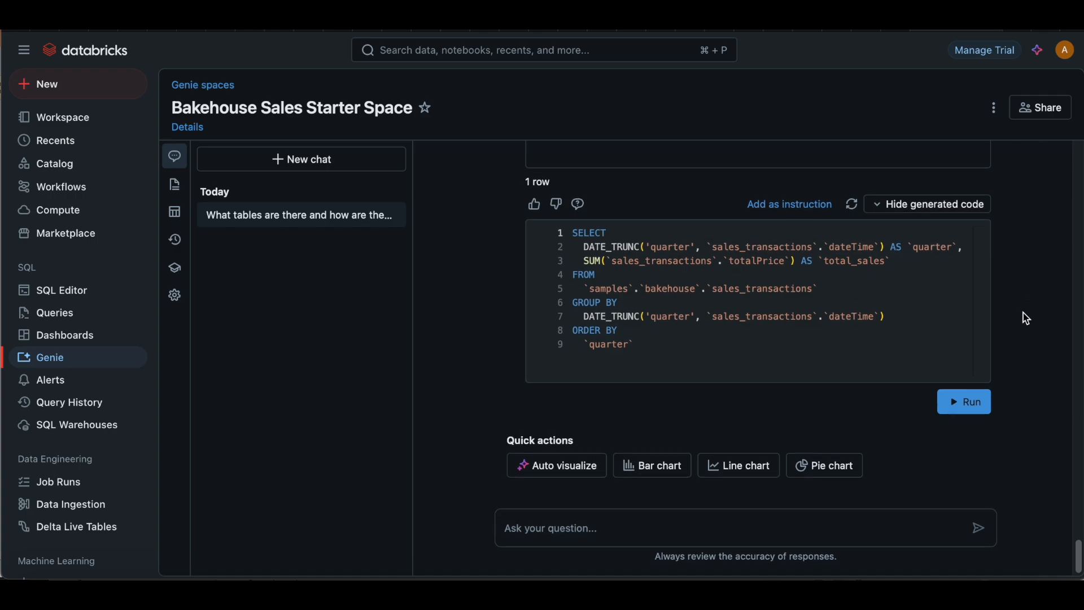